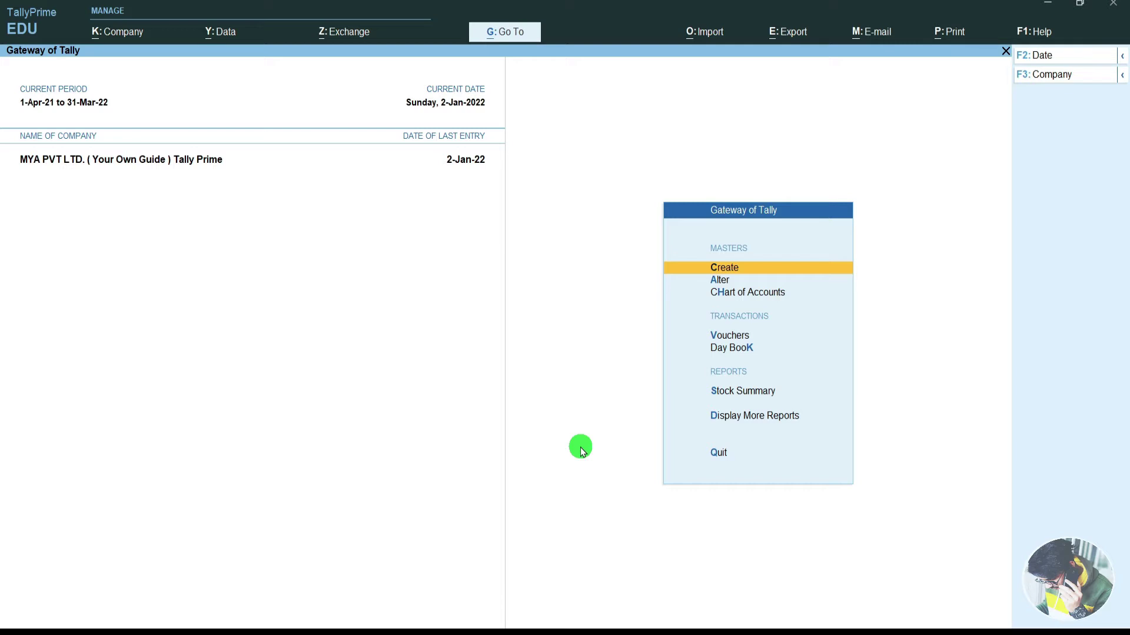
- Open the company's Balance Sheet report
key("alt")
key("alt")
key("alt+g")
type("Bala")
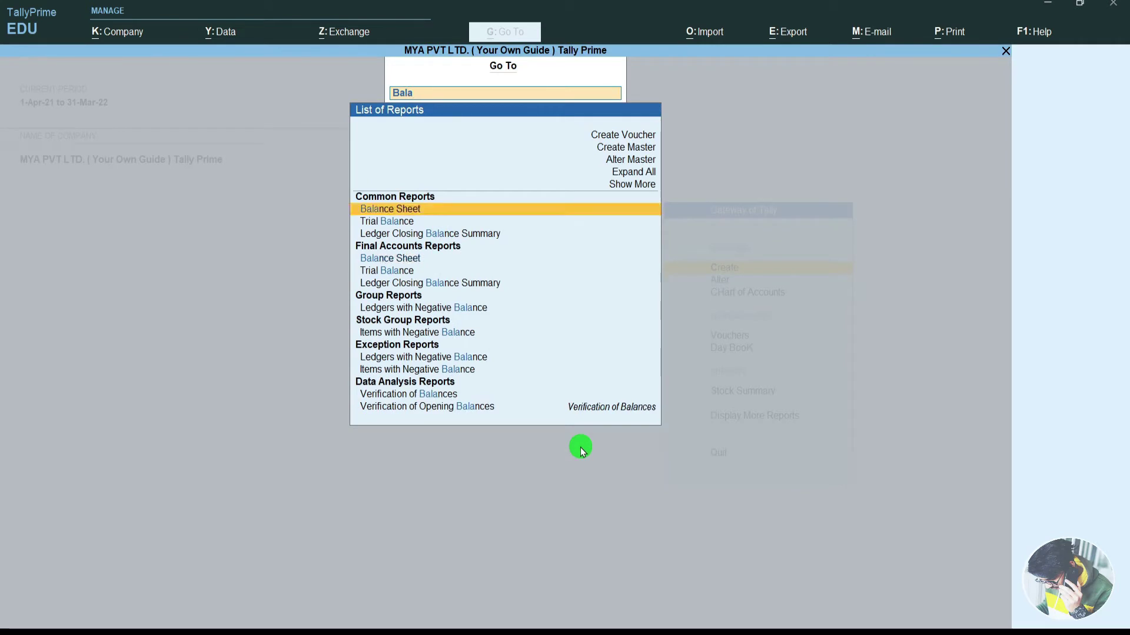
key("Return")
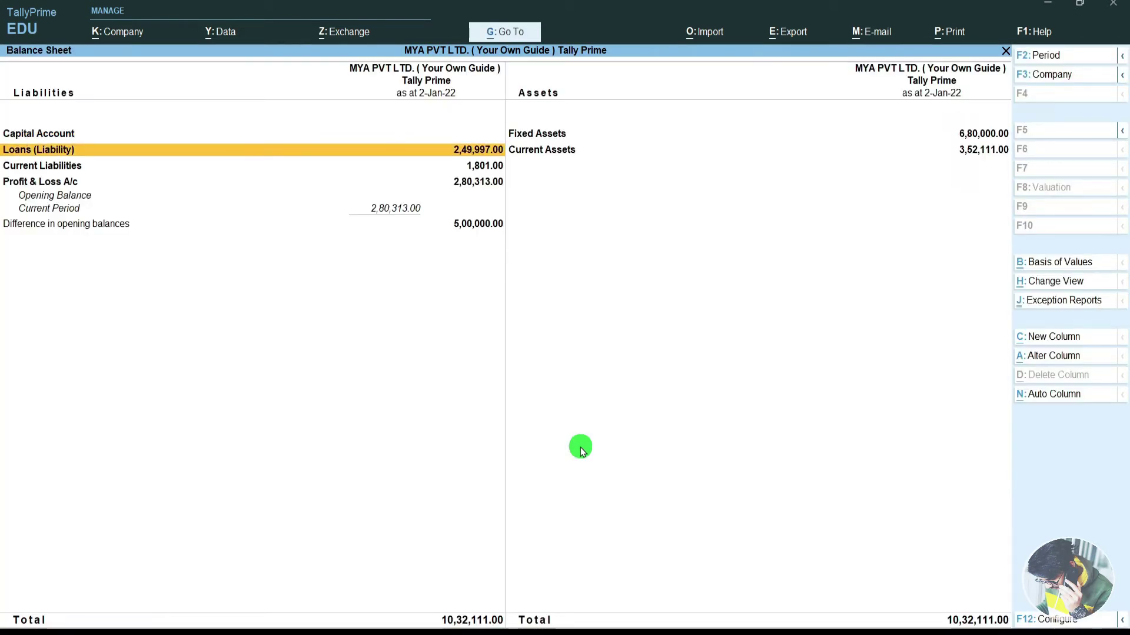
- Drill down from Current Liabilities on the Balance Sheet to the ledgers of the Duties & Taxes group
key("Down")
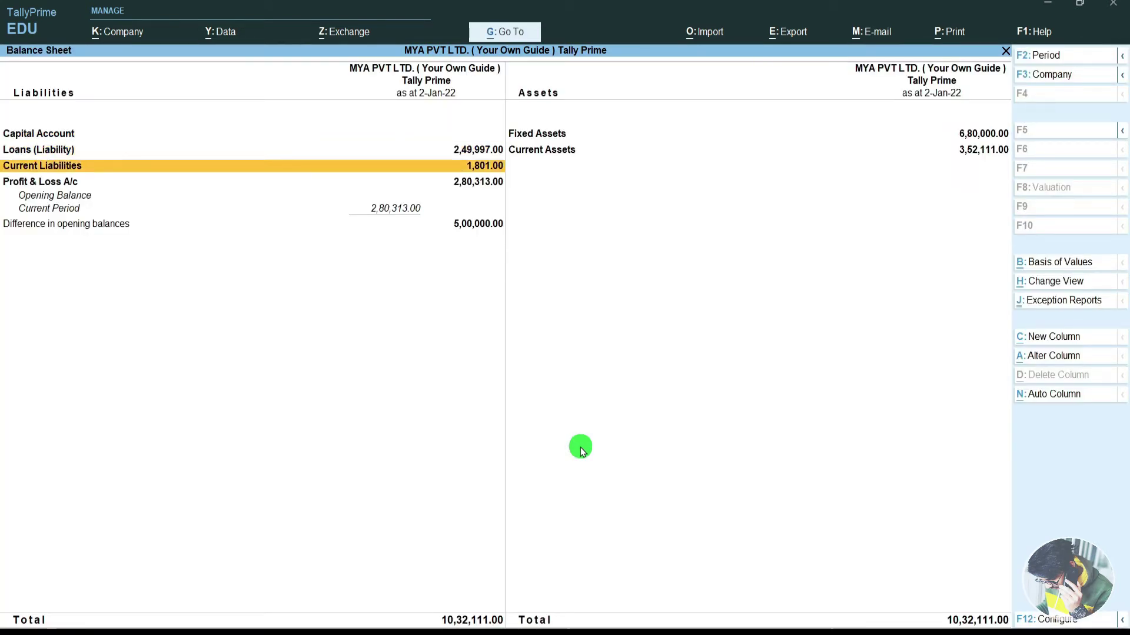
key("alt+F5")
key("Return")
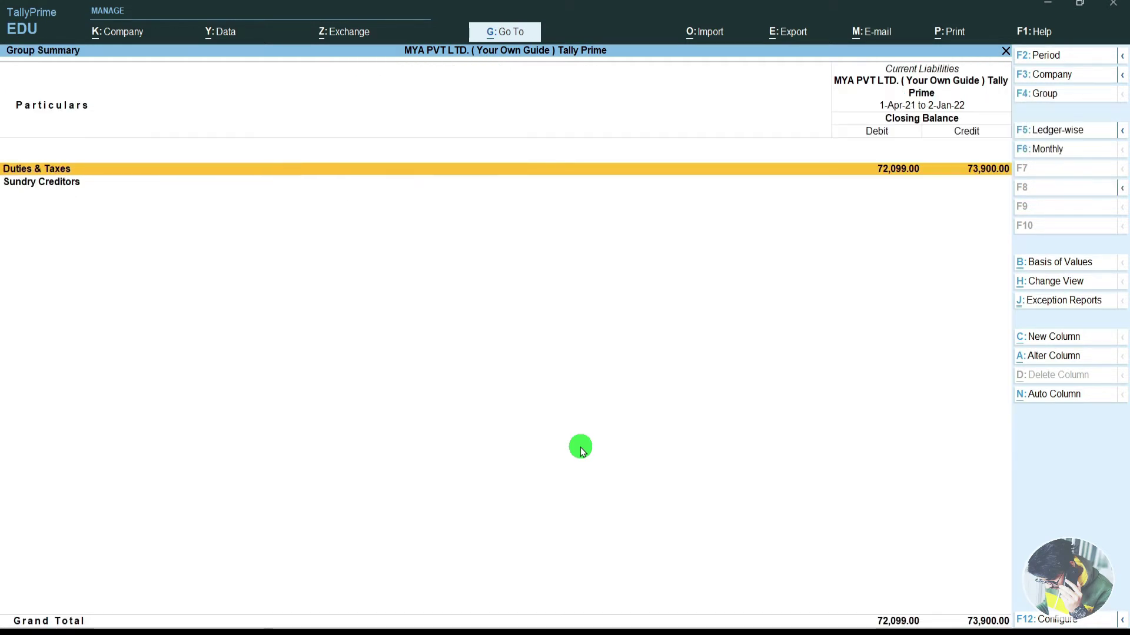
key("Return")
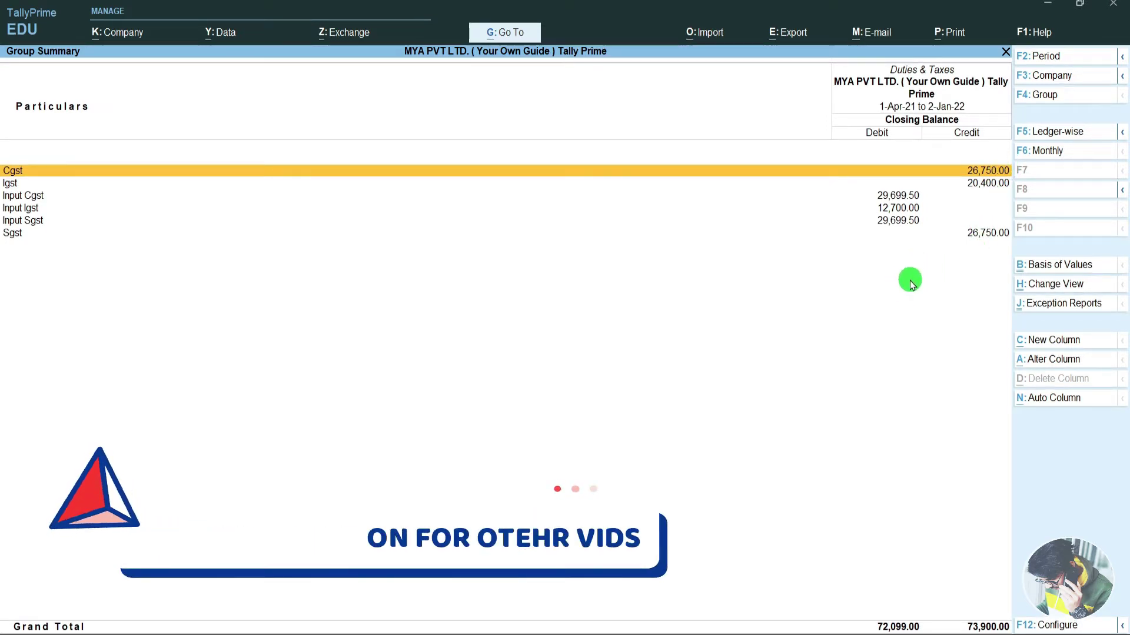
- Reopen Duties & Taxes from the detailed Balance Sheet and compare its ledgers with the output and input GST list in Word
key("Escape")
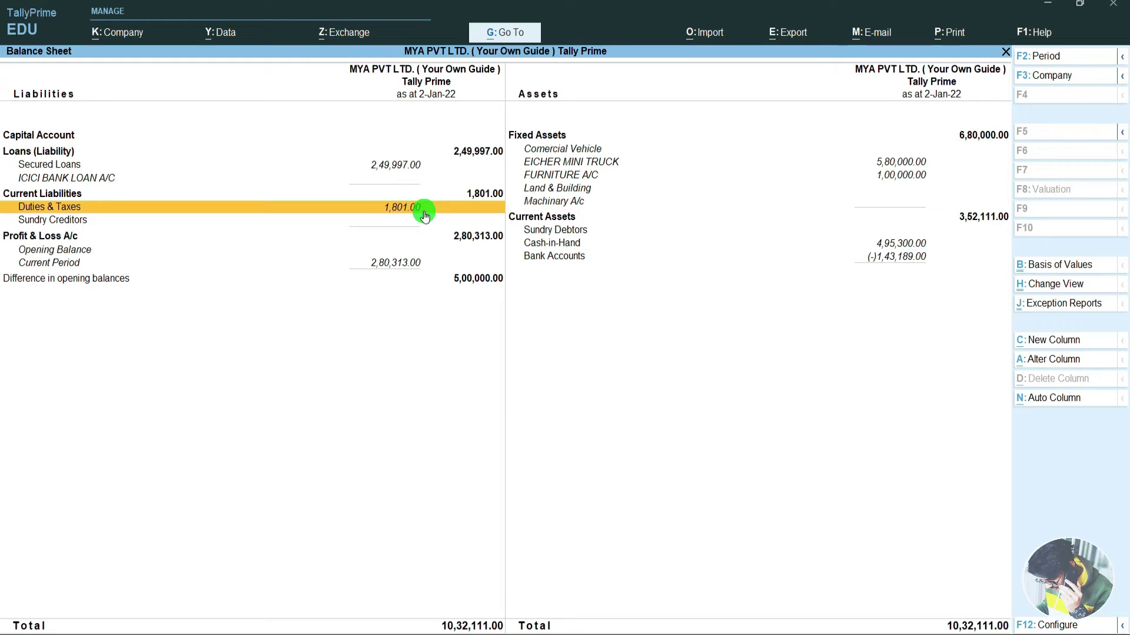
key("Up")
key("Up")
key("Up")
key("Down")
key("Down")
key("Down")
key("Return")
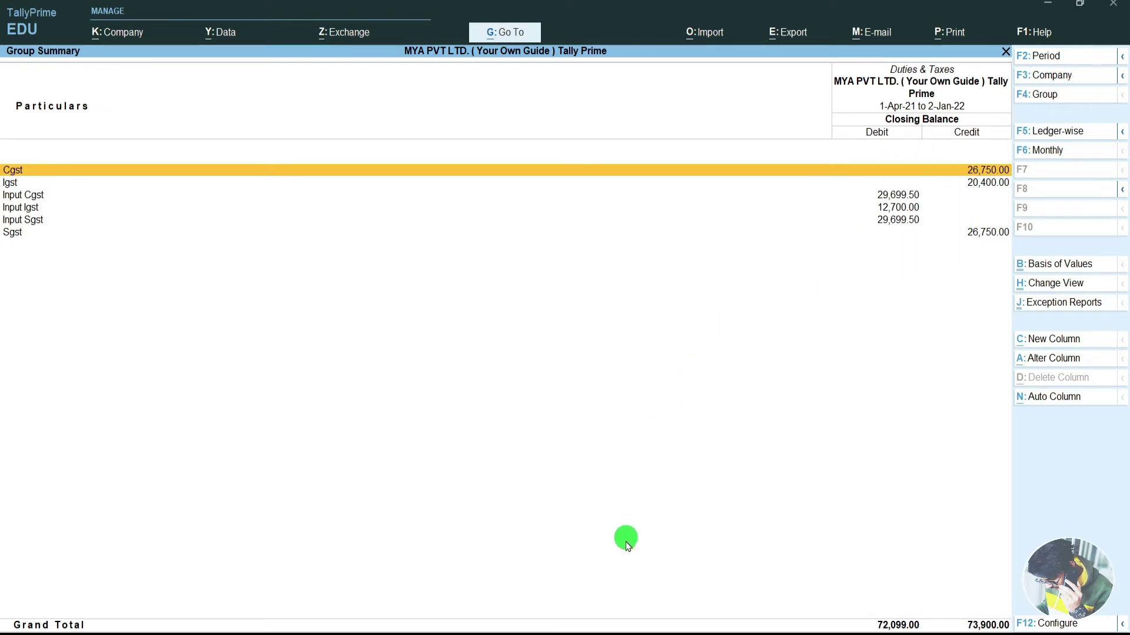
left_click(605, 633)
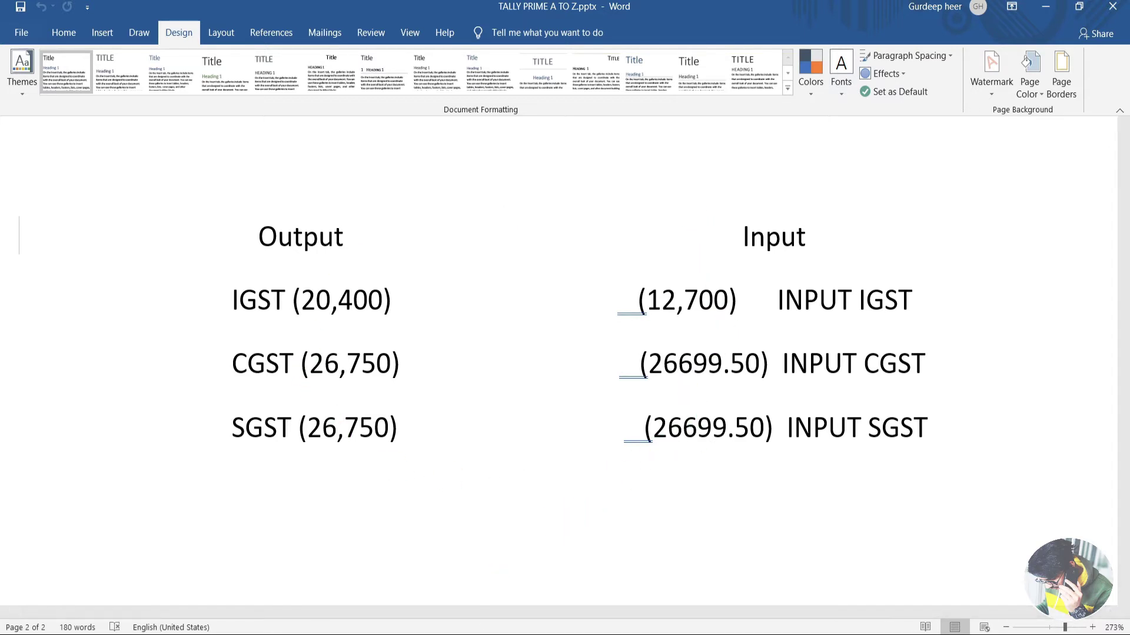
key("alt+Tab")
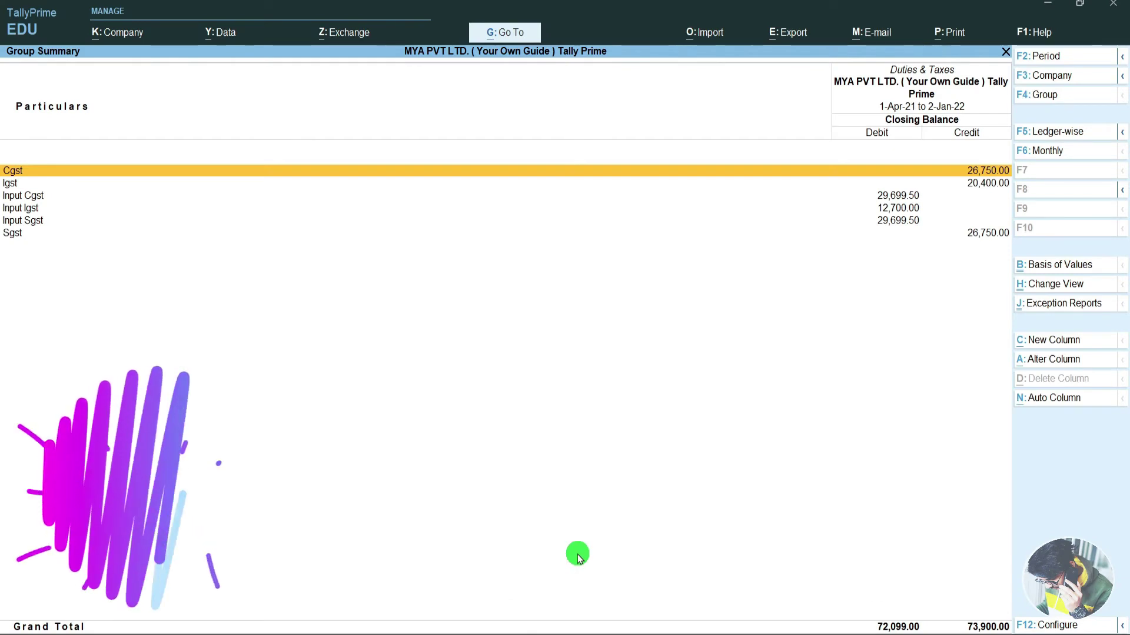
- Leave the reports and start a Journal voucher dated 31-3-2022
key("Escape")
key("Escape")
key("Escape")
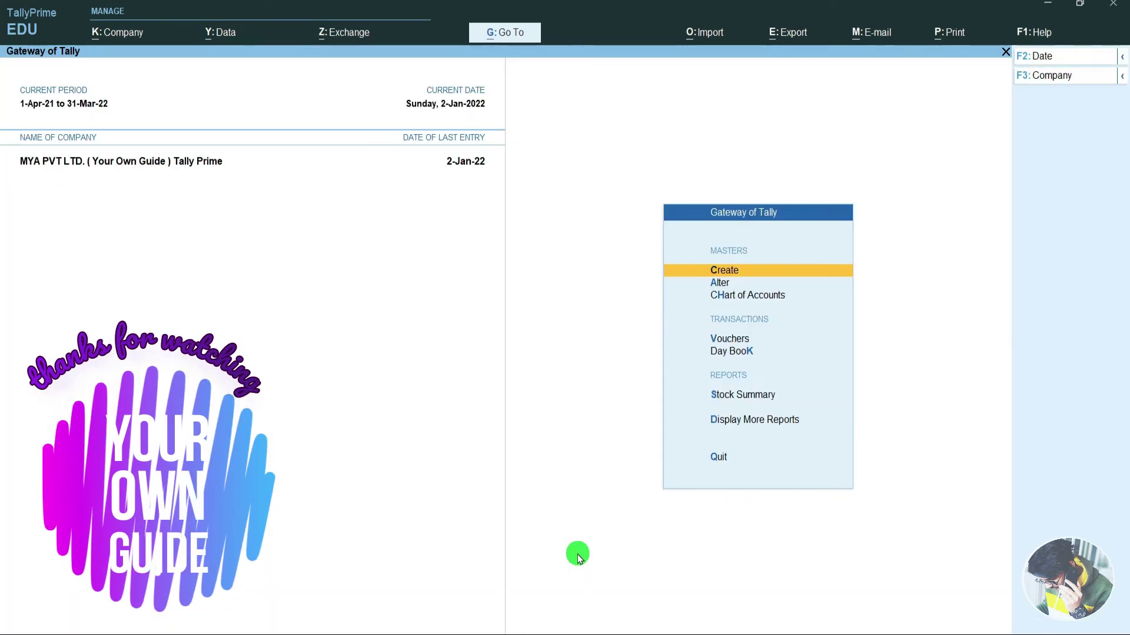
key("v")
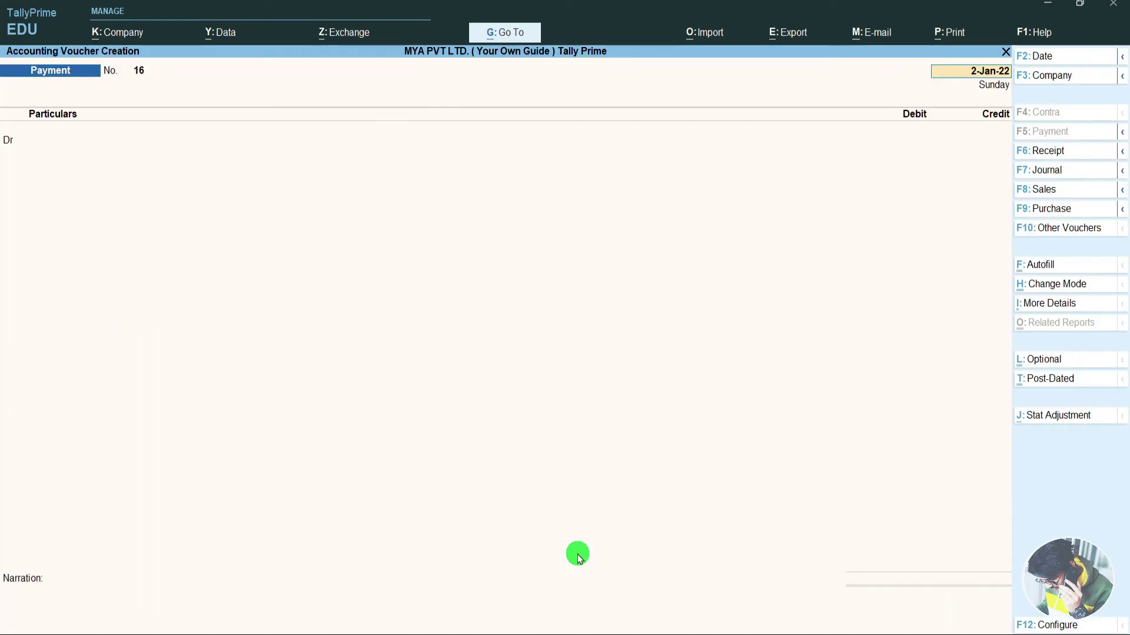
key("F7")
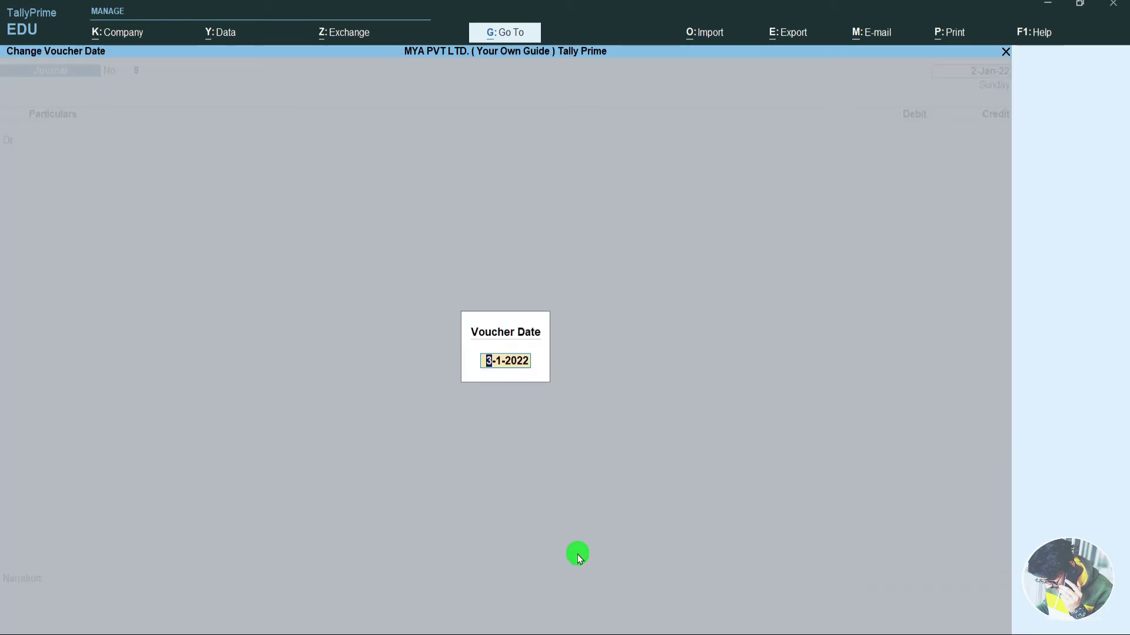
type("31-3")
key("Return")
key("Return")
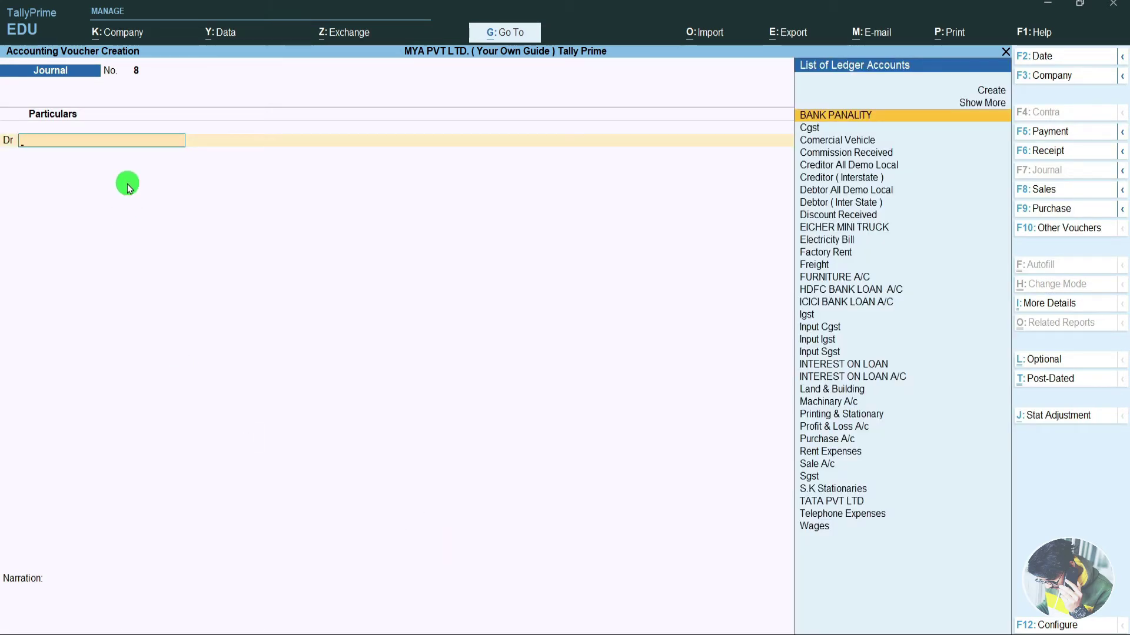
- Debit the Igst ledger with 12,700, checking the amount against the GST list in Word
type("Igst")
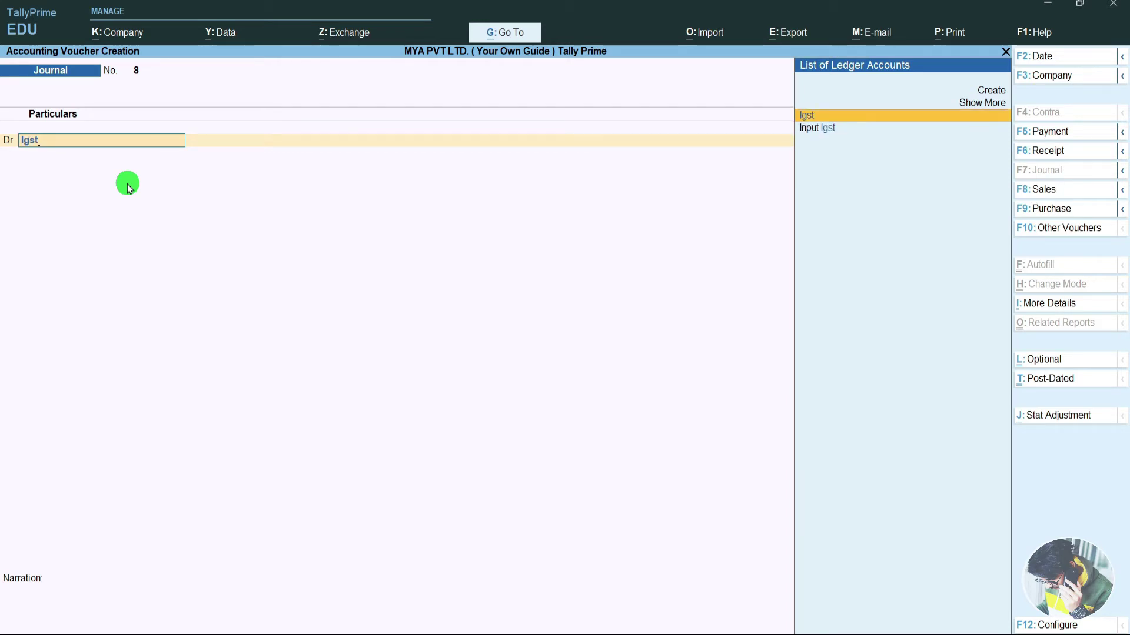
key("Return")
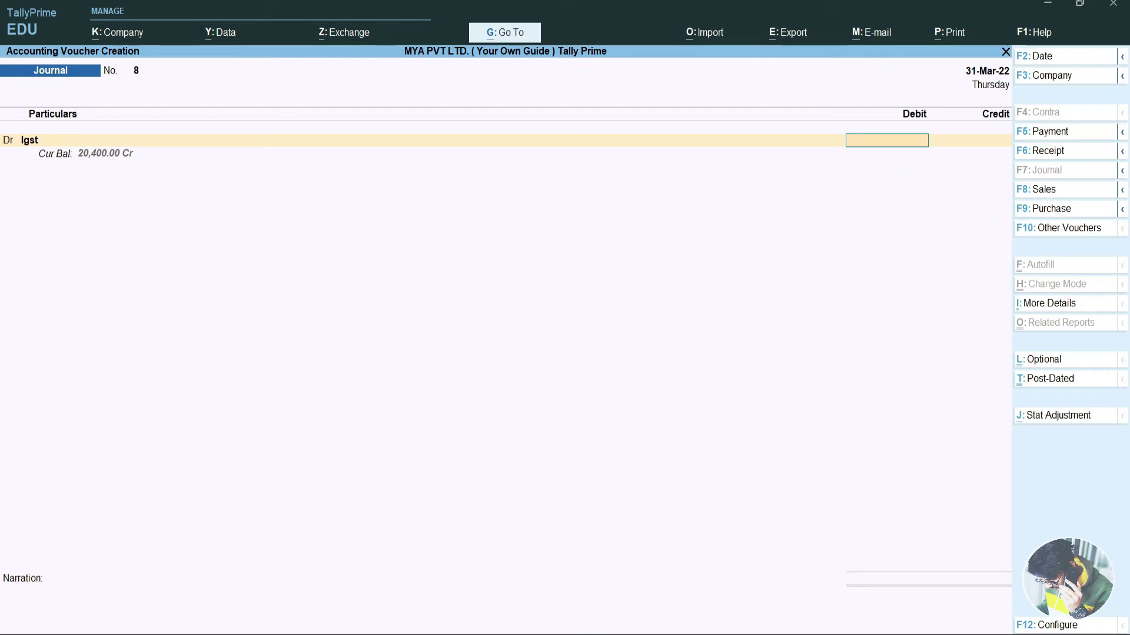
key("alt+Tab")
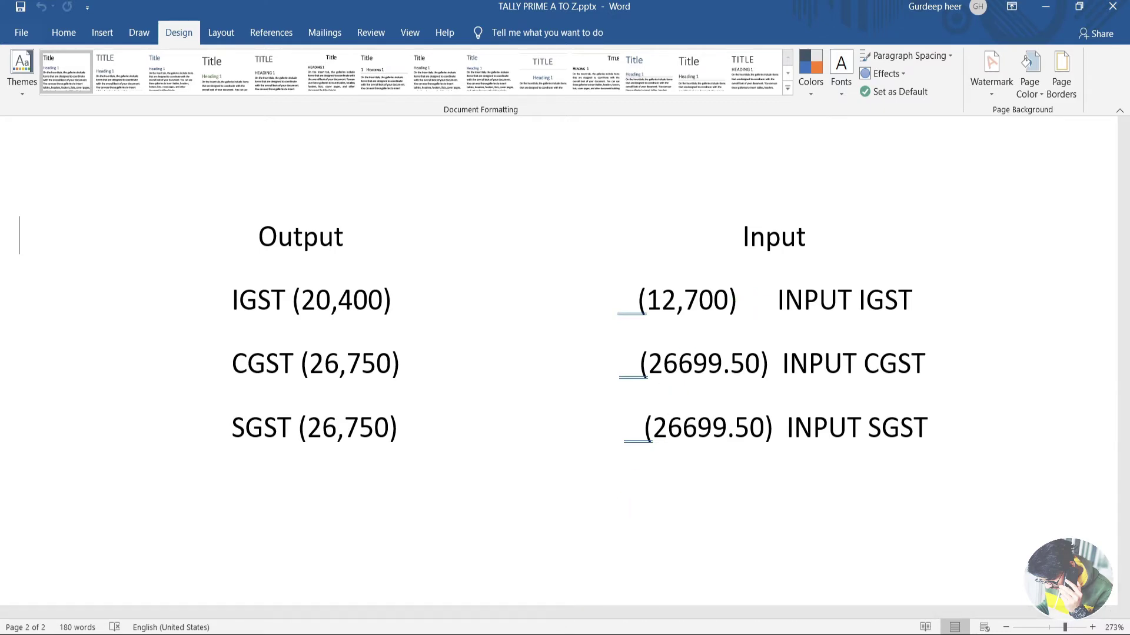
key("alt+Tab")
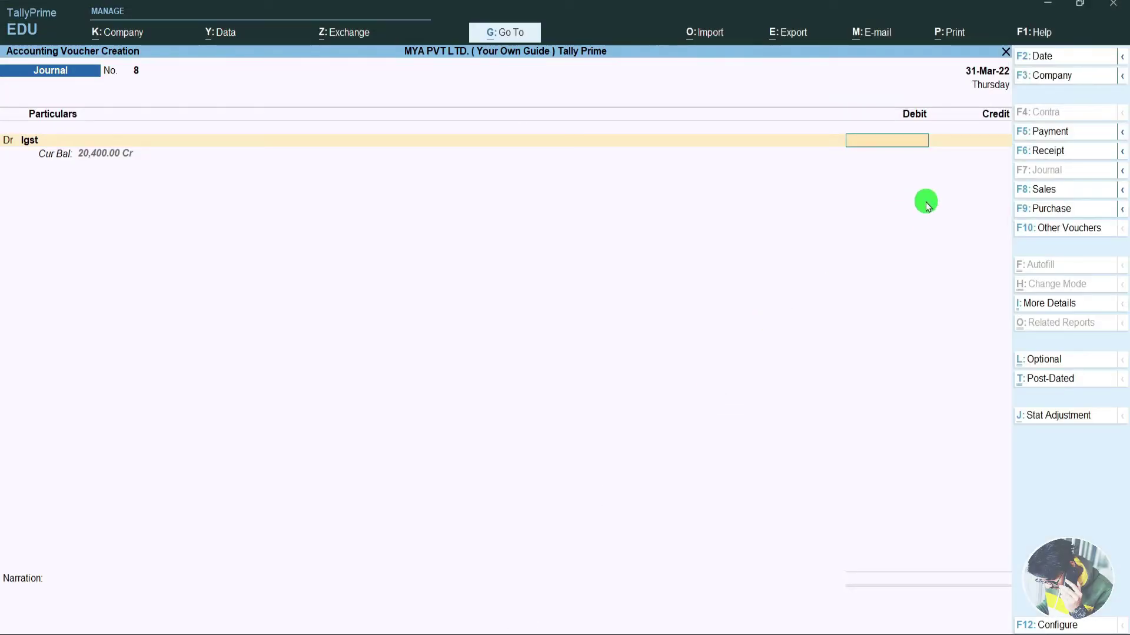
type("12700")
key("Return")
key("Return")
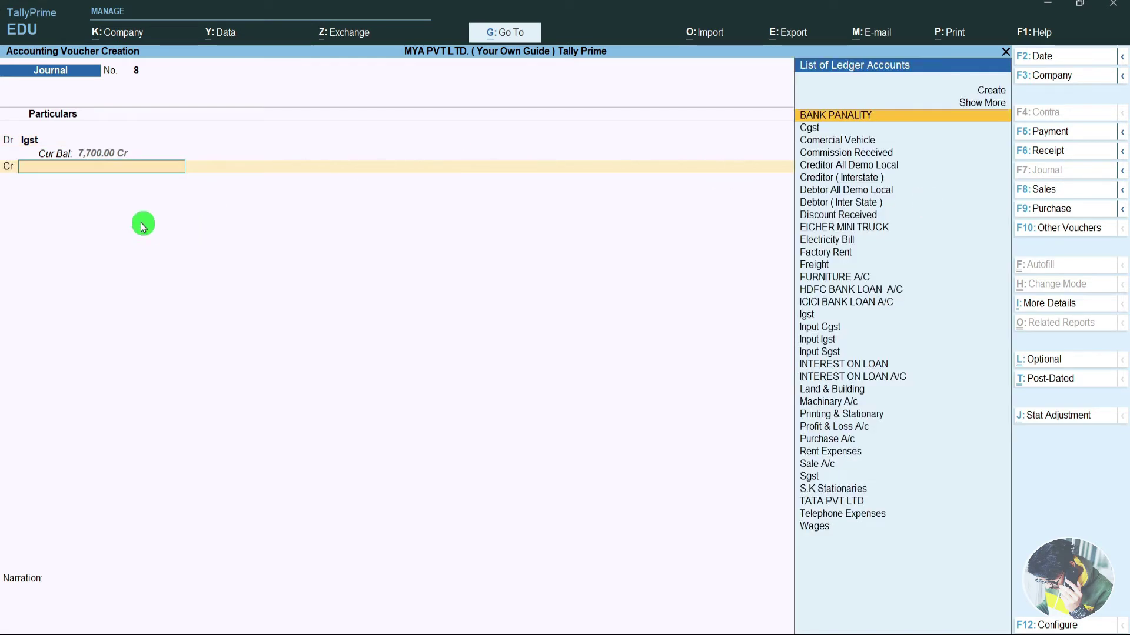
- Credit the Input Igst ledger with 12,700 and save the journal voucher without a narration
type("Input")
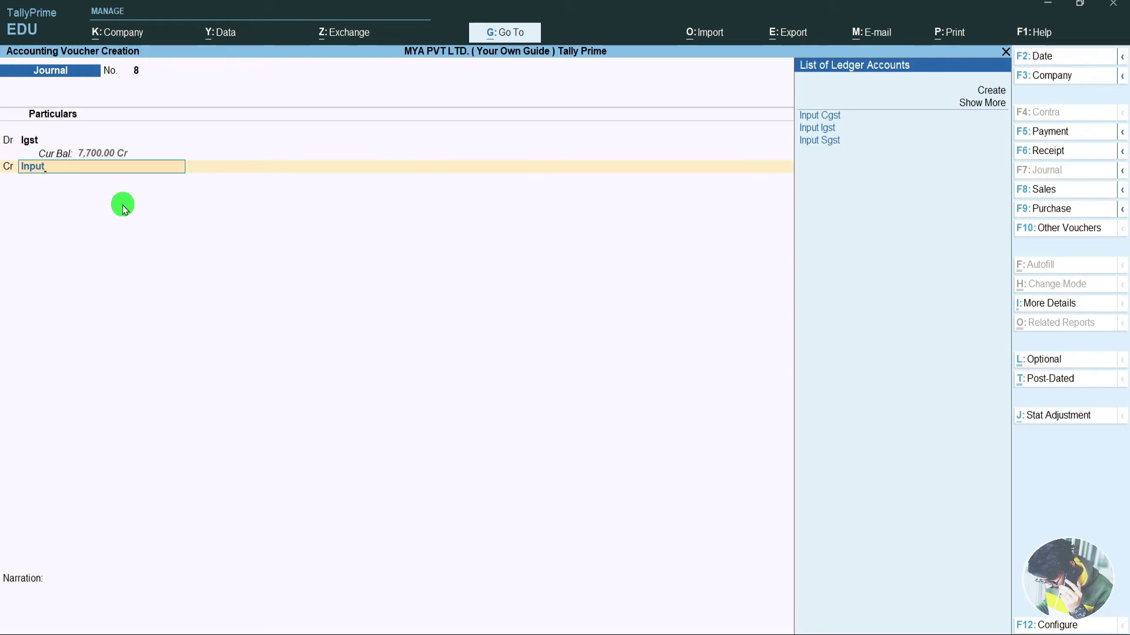
key("Down")
key("Return")
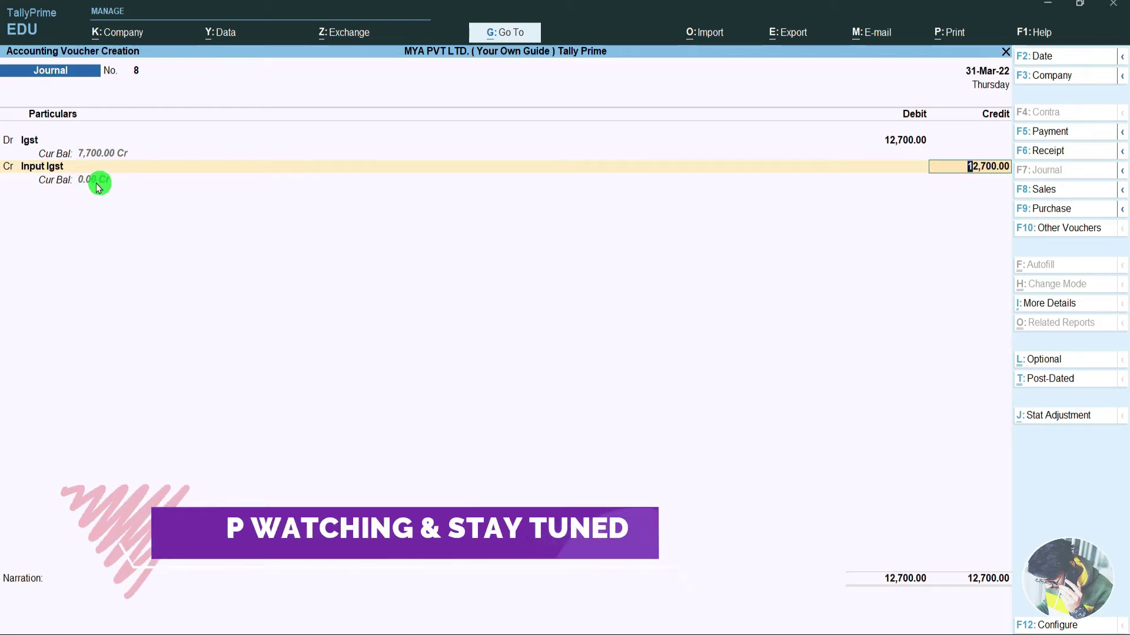
key("Return")
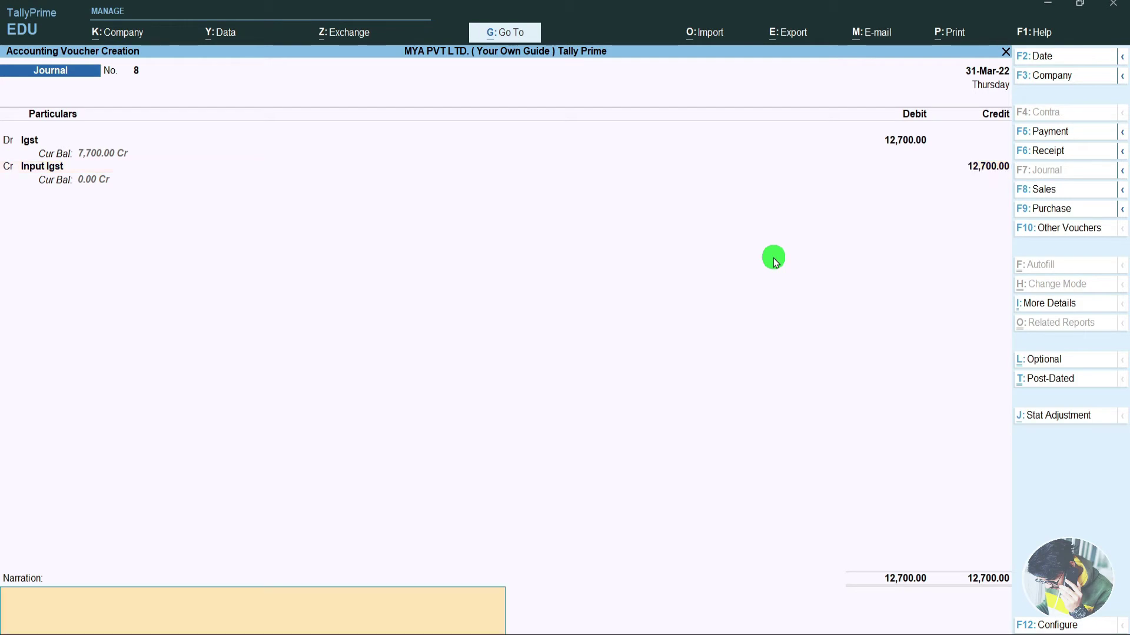
key("Return")
key("Return")
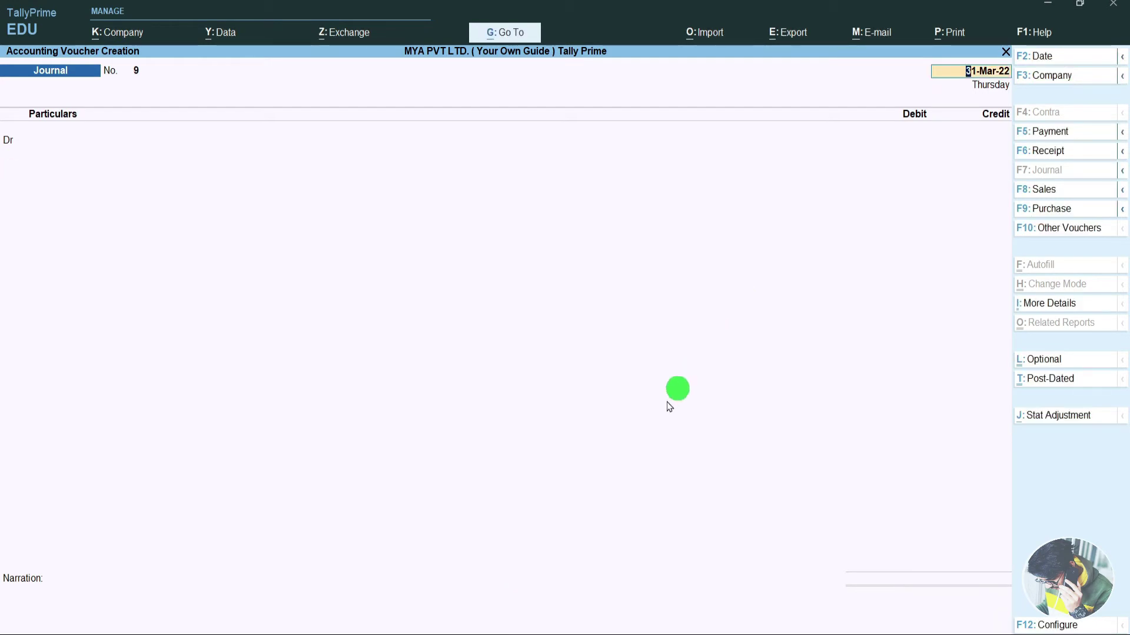
- Check the CGST amounts in the Word list and debit the Cgst ledger with 26,750 in the new journal voucher
key("alt+Tab")
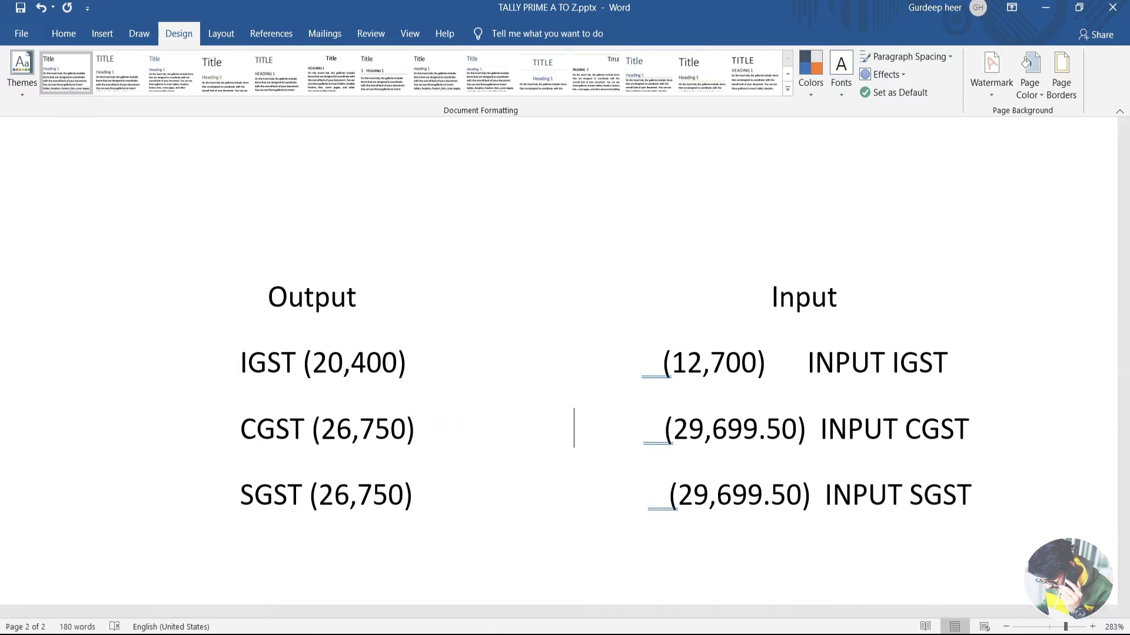
left_click(484, 629)
key("Return")
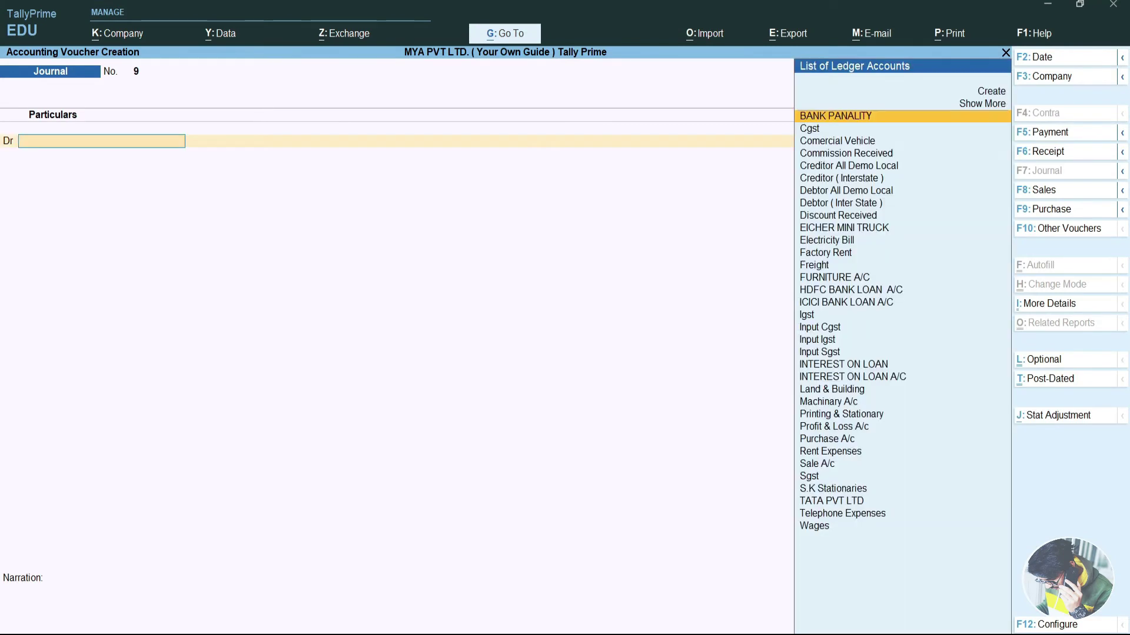
type("Cgst")
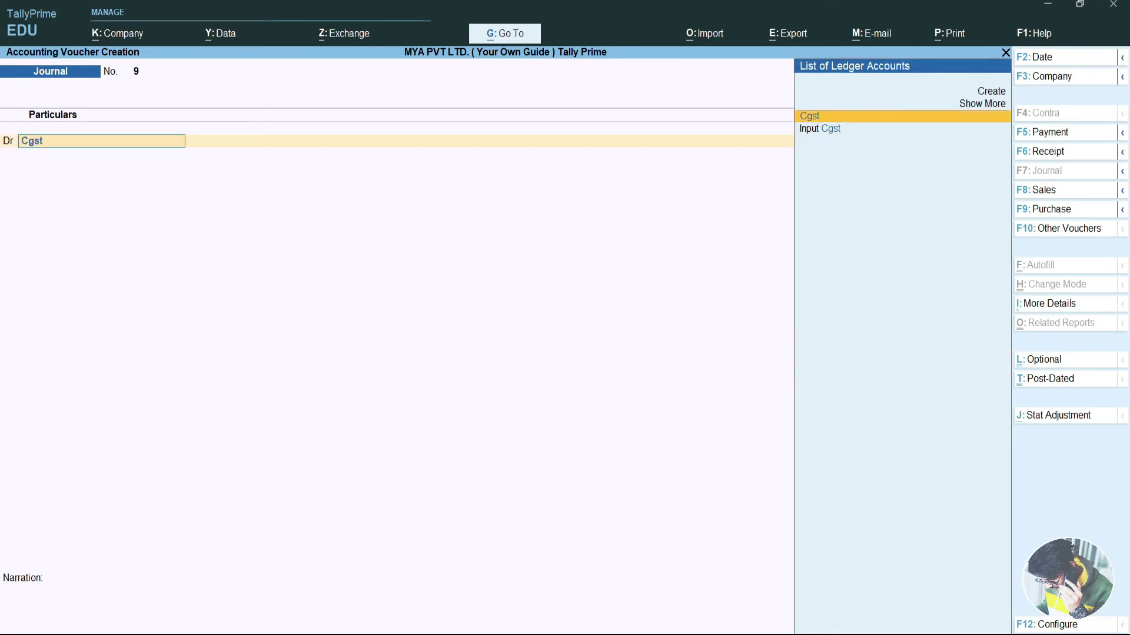
key("Return")
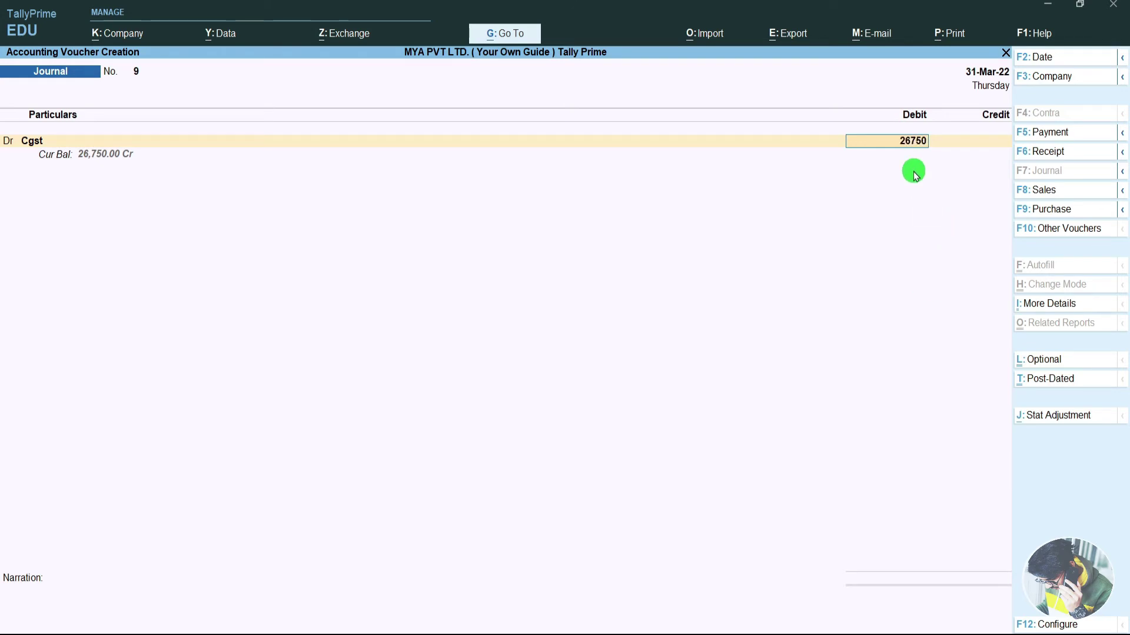
key("Return")
key("Return")
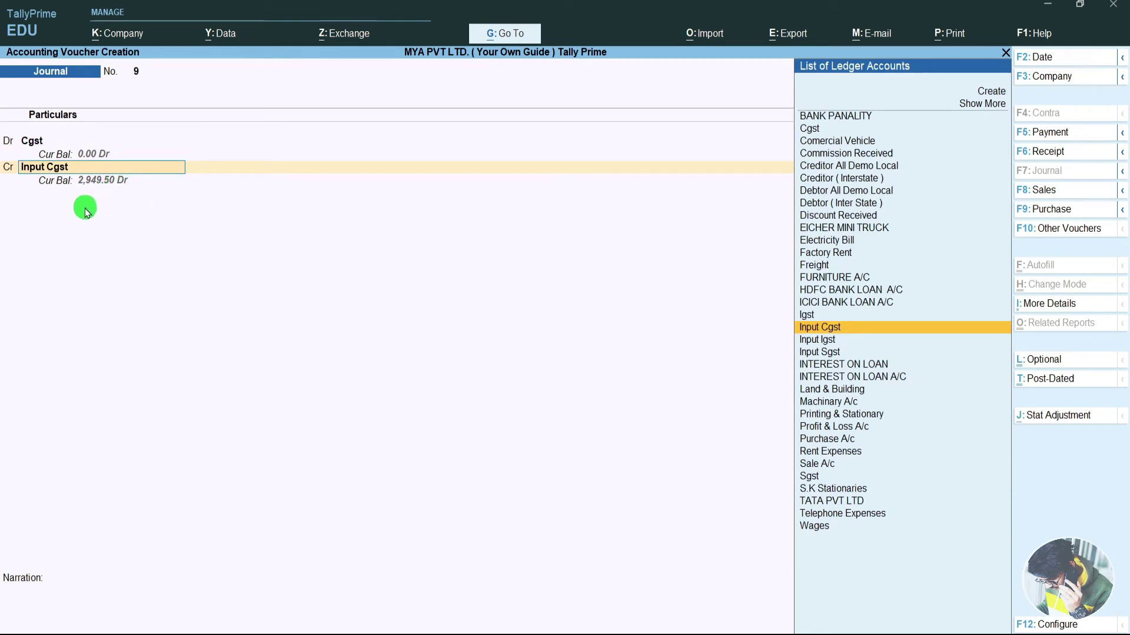
- Credit the Input Cgst ledger with 26,750 and save the journal voucher
key("Return")
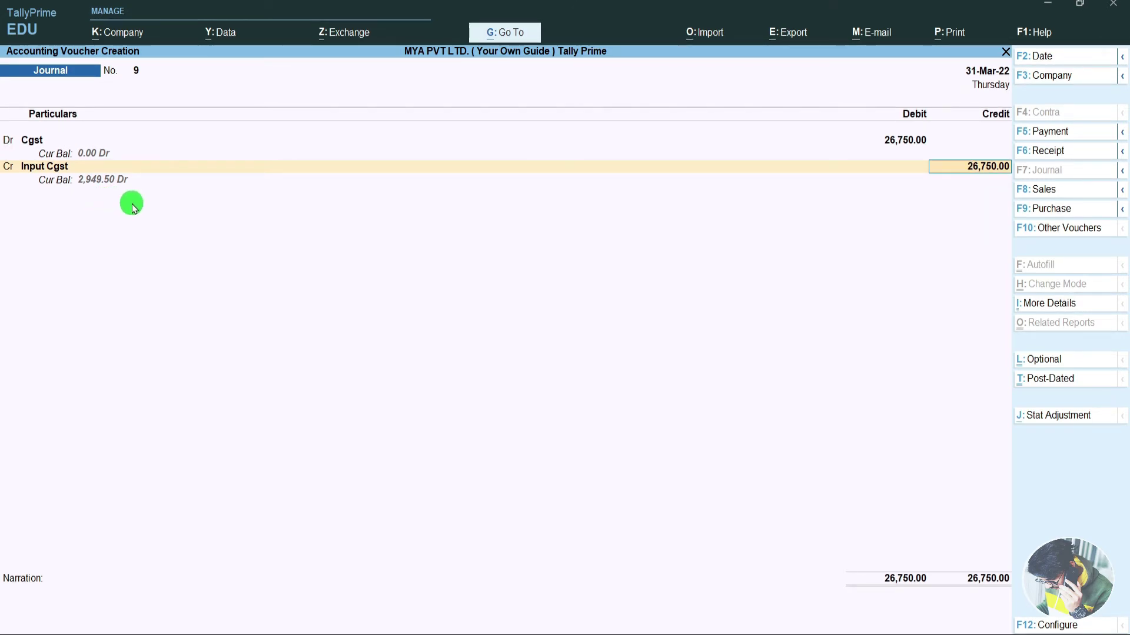
key("ctrl")
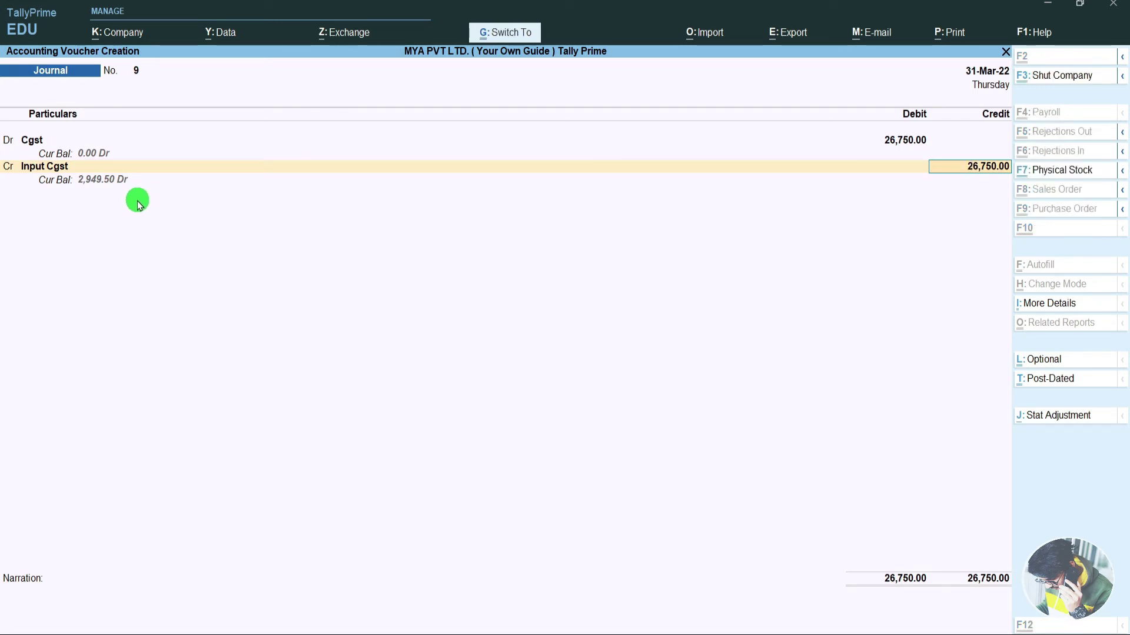
key("ctrl+a")
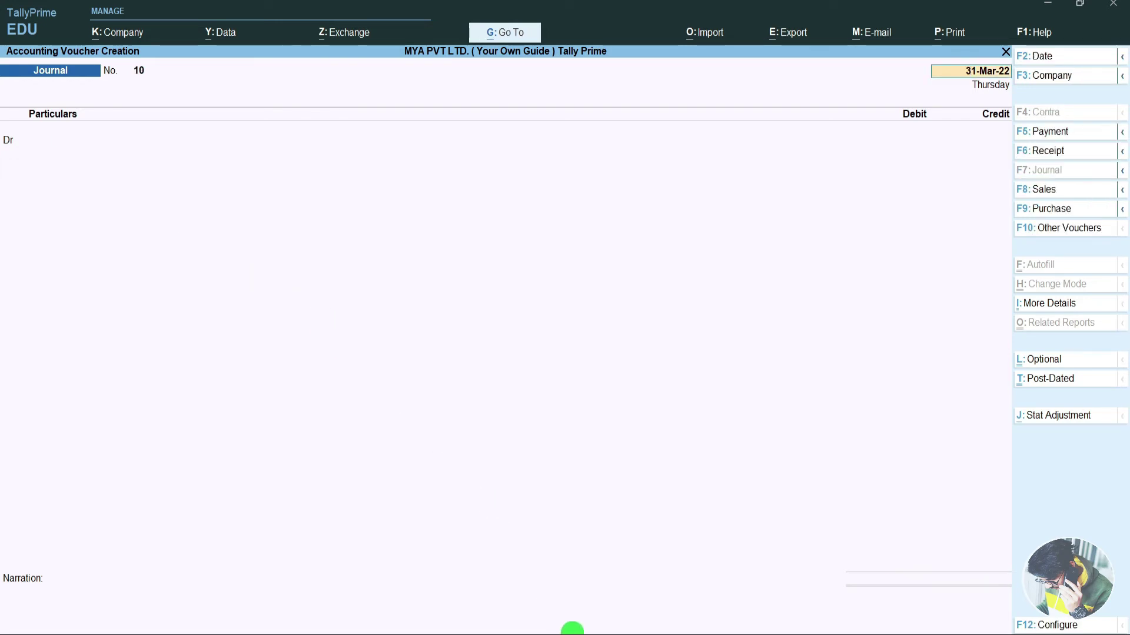
- Check the SGST amounts in the Word list and debit the Sgst ledger with 26,750 in the new journal voucher
key("alt+Tab")
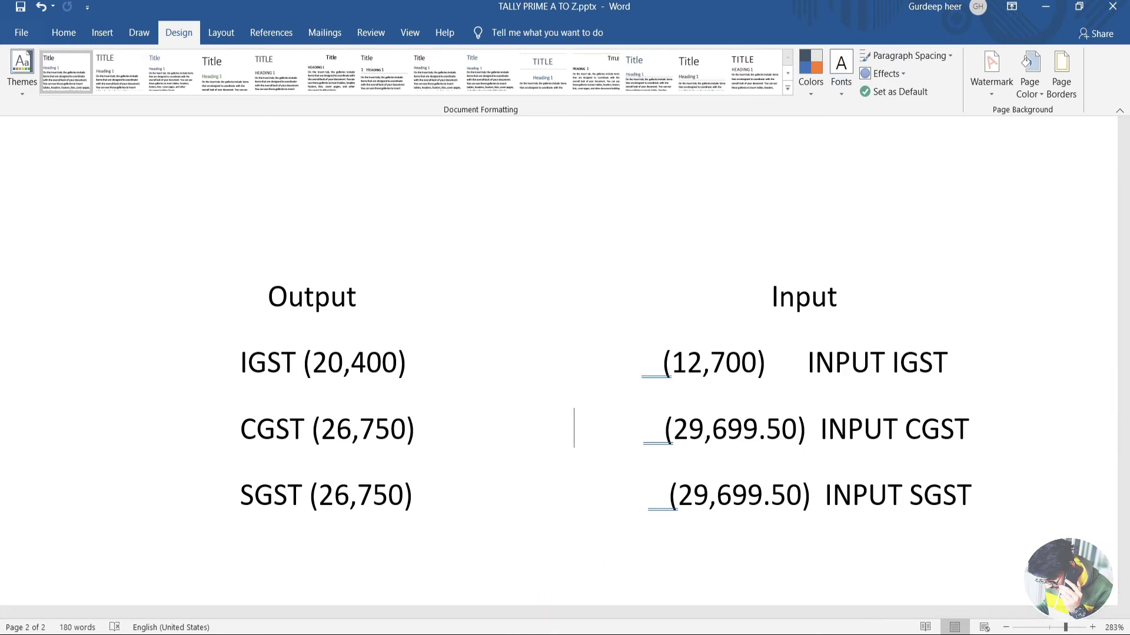
key("alt+Tab")
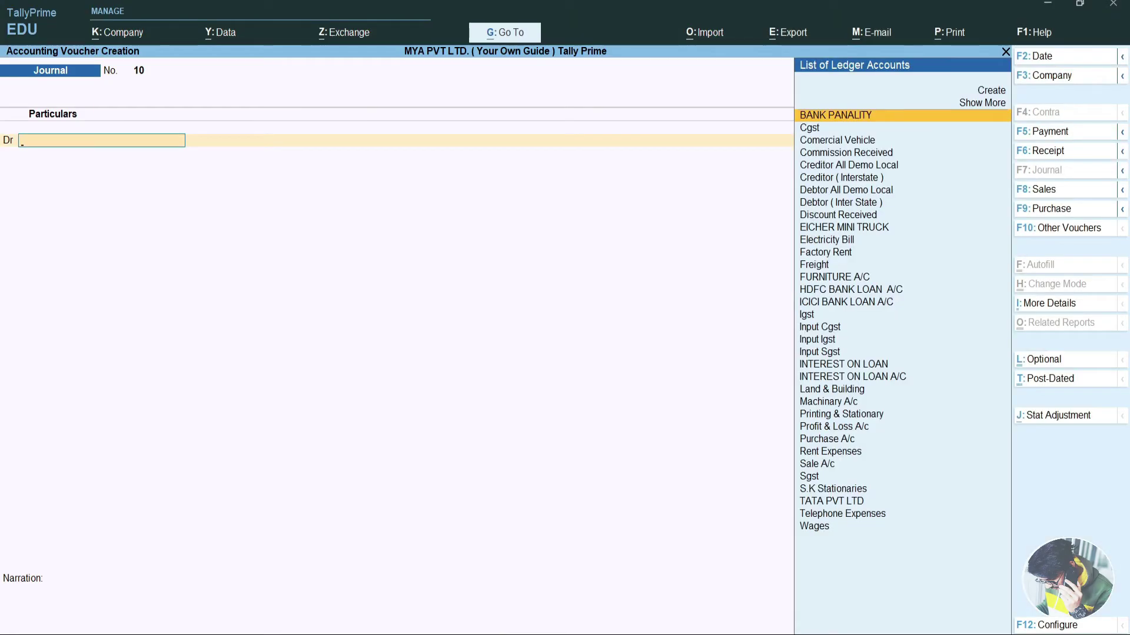
type("Sg")
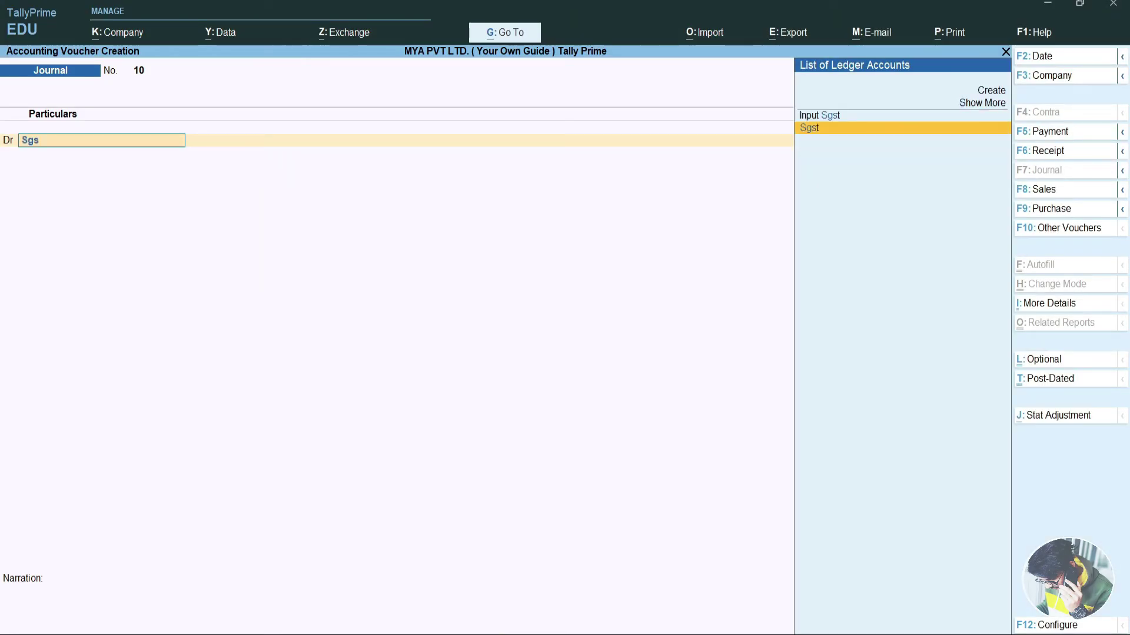
type("s")
key("Return")
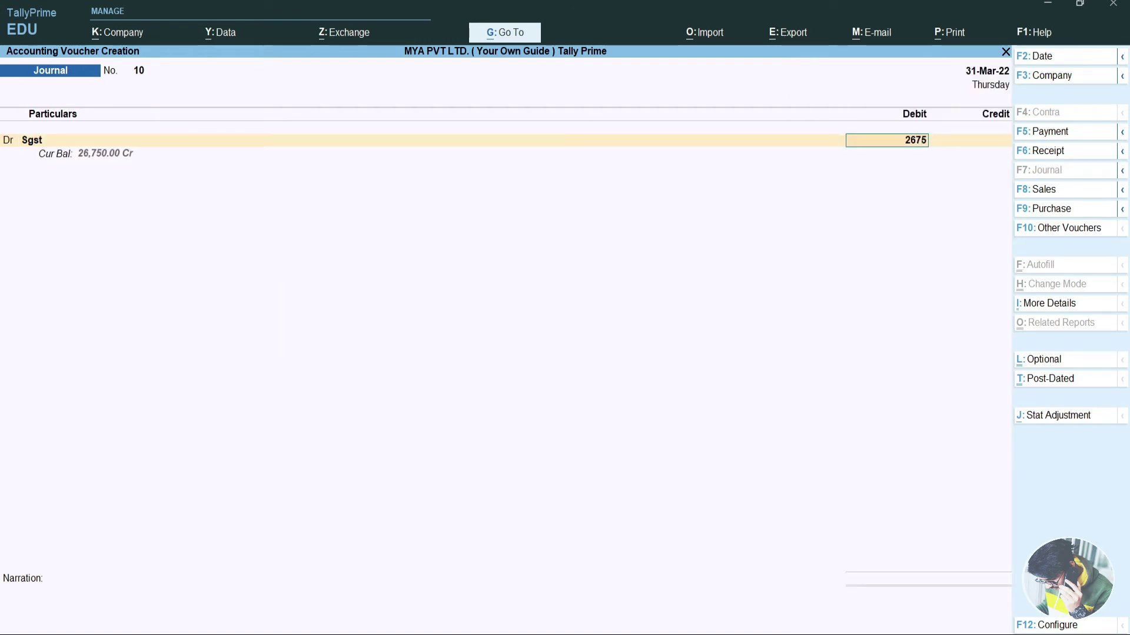
key("Return")
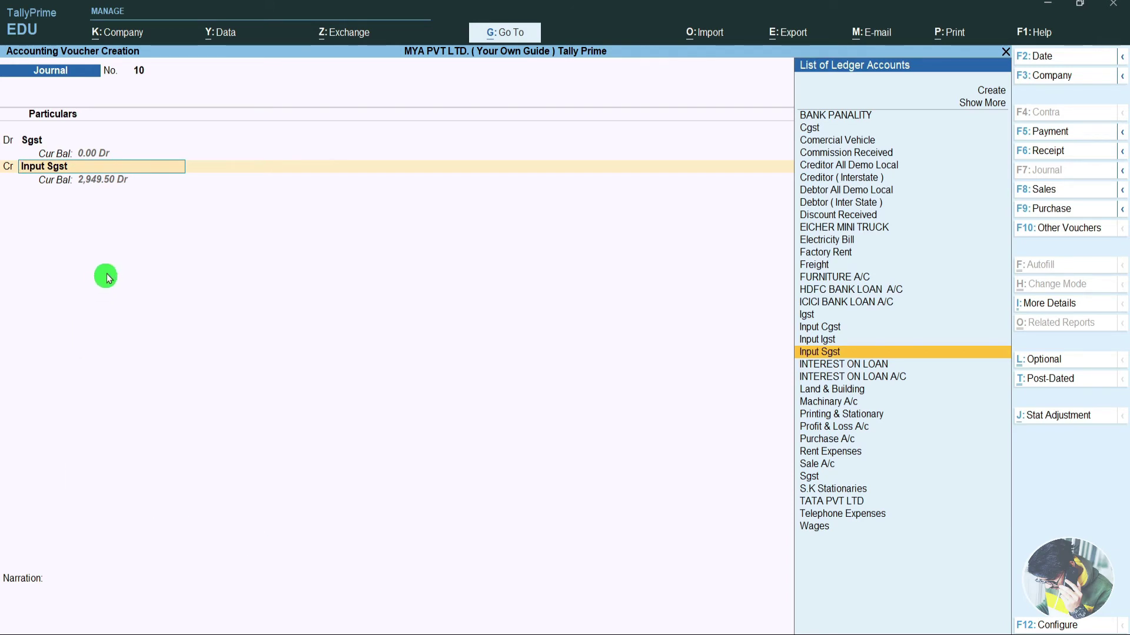
- Credit the Input Sgst ledger with 26,750 and save the journal voucher
key("Return")
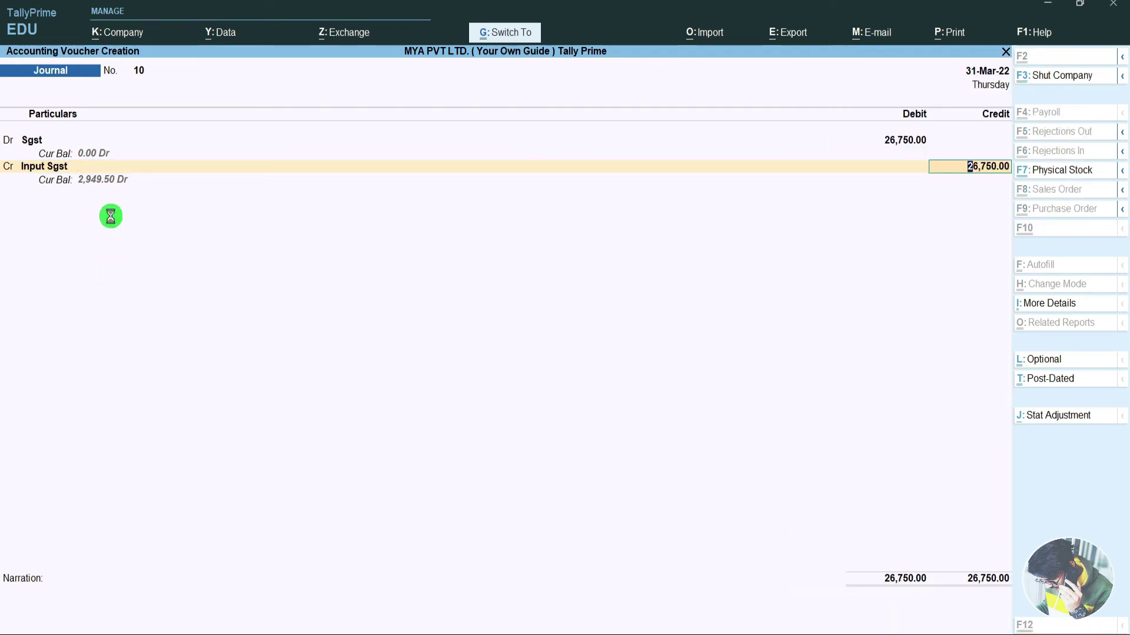
key("ctrl+a")
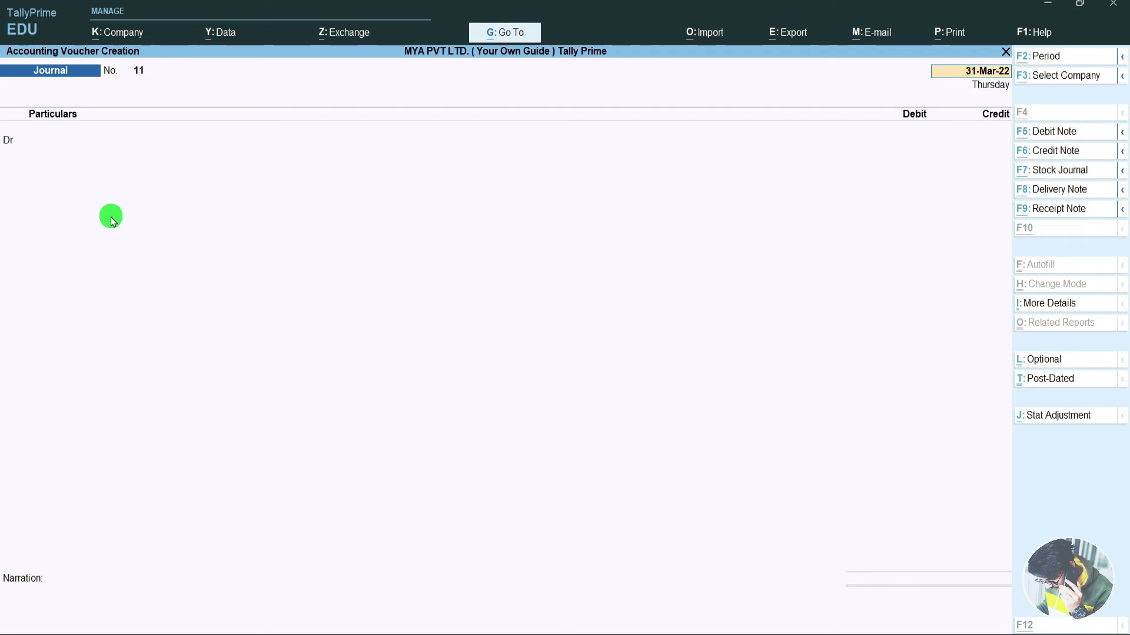
- Open the Balance Sheet and drill through Current Liabilities into Duties & Taxes to check the remaining GST ledger balances
key("alt+g")
type("Bala")
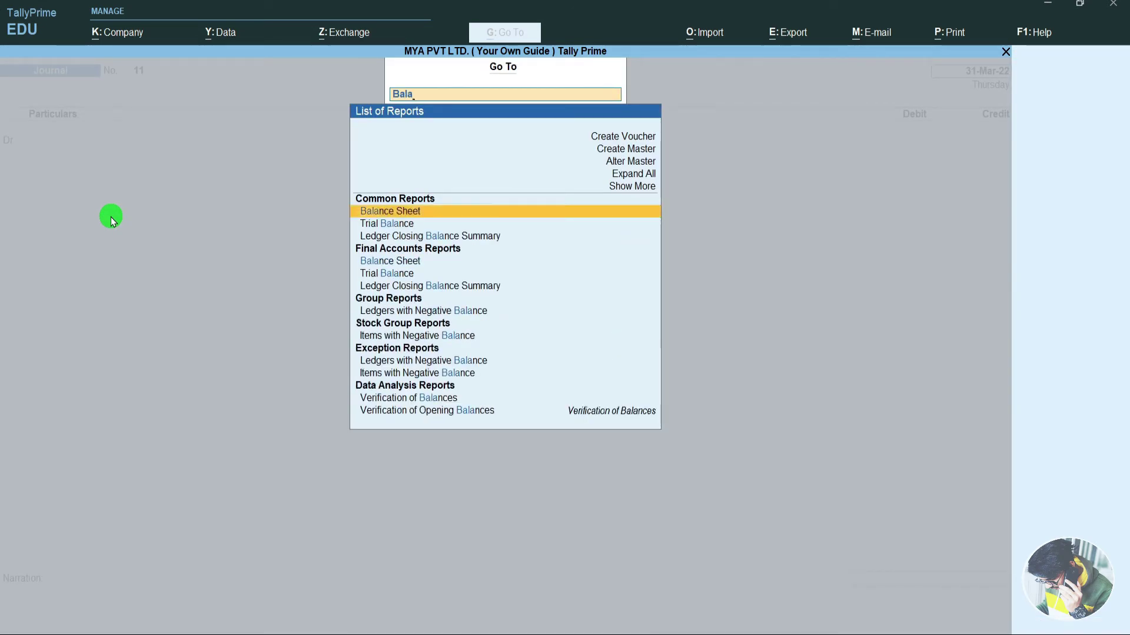
key("Return")
key("Down")
key("Down")
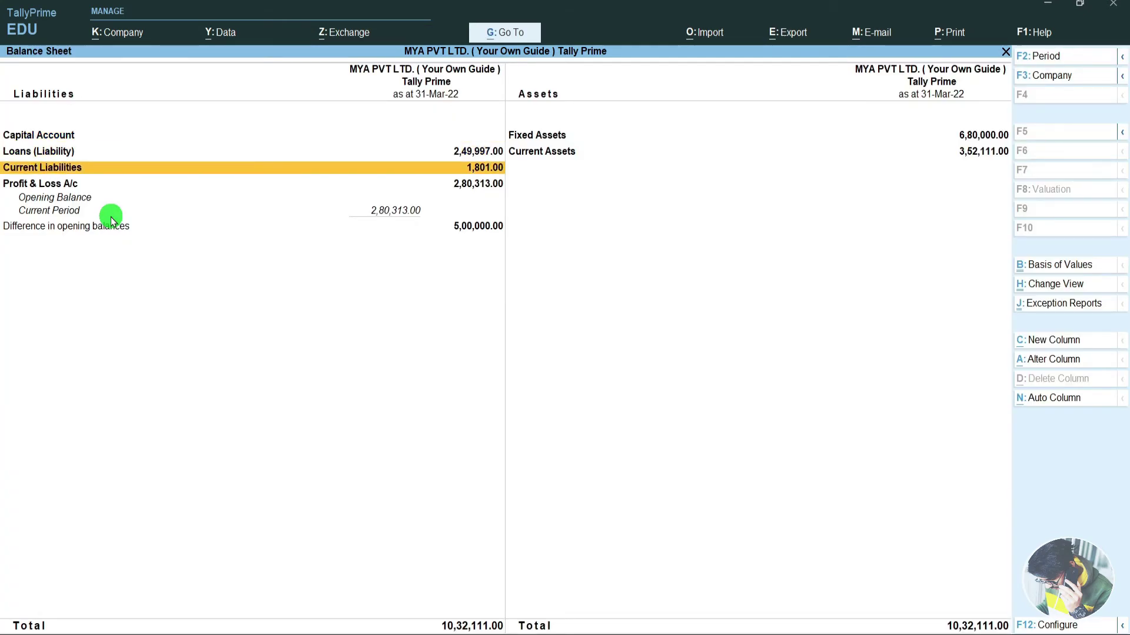
key("Return")
key("Return")
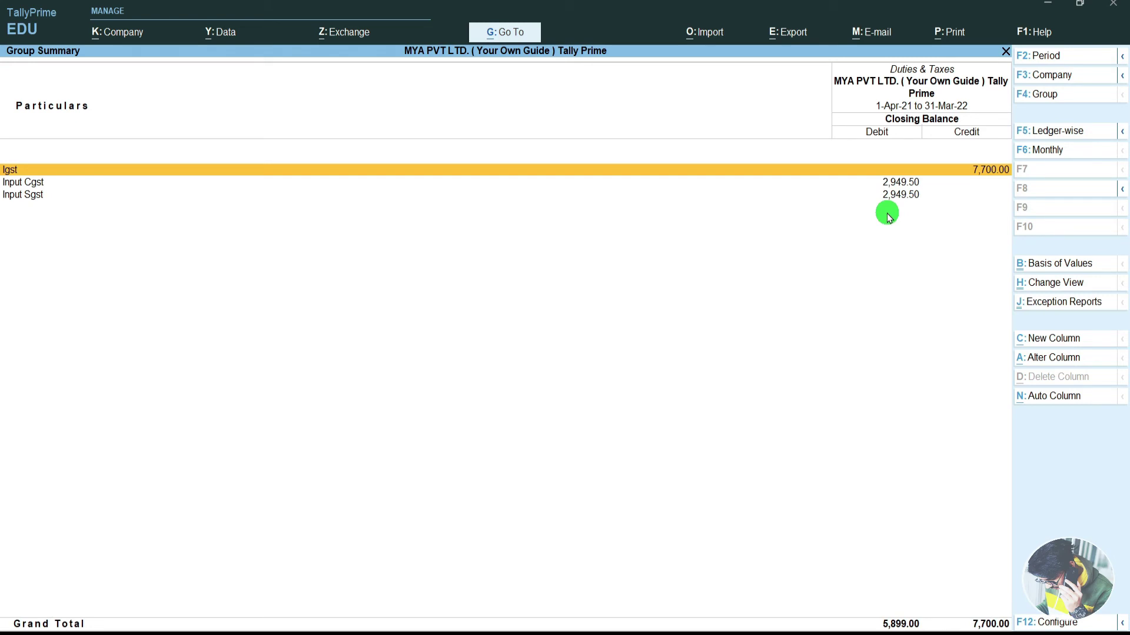
- Return to the journal voucher dated 31-Mar-22 and debit the Igst ledger with 5,899
key("Escape")
key("Escape")
key("ctrl+v")
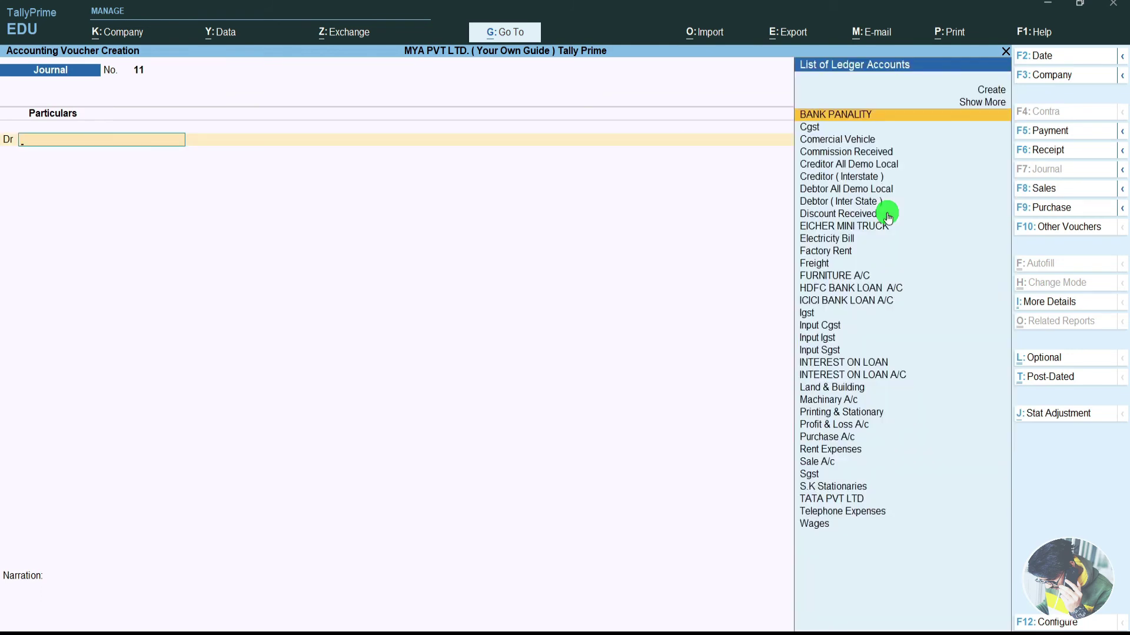
type("Igst")
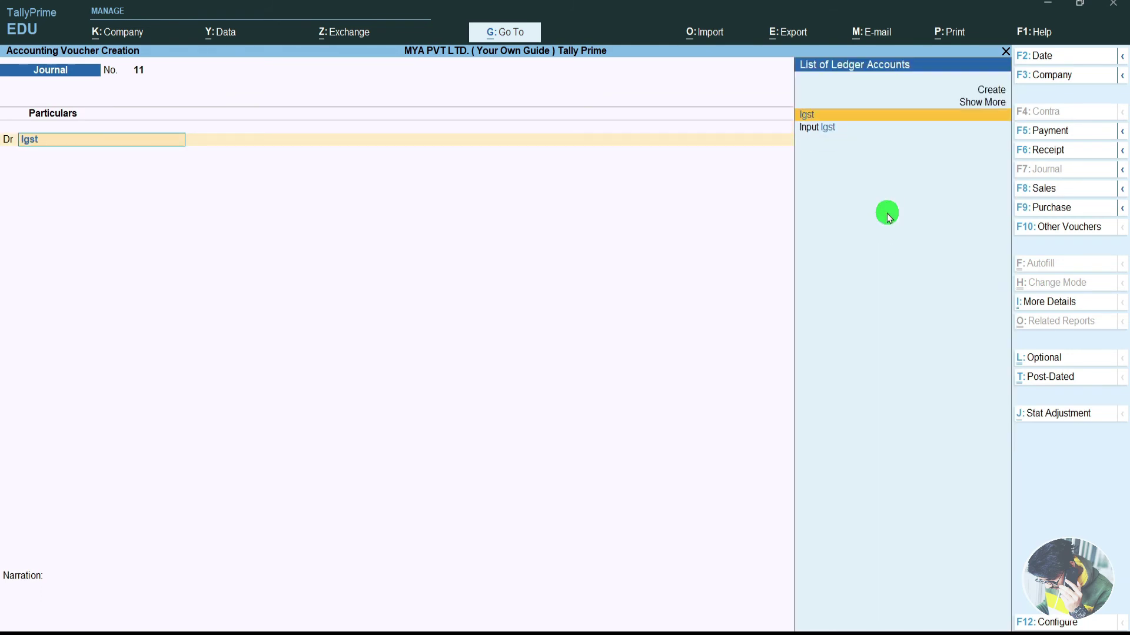
key("Return")
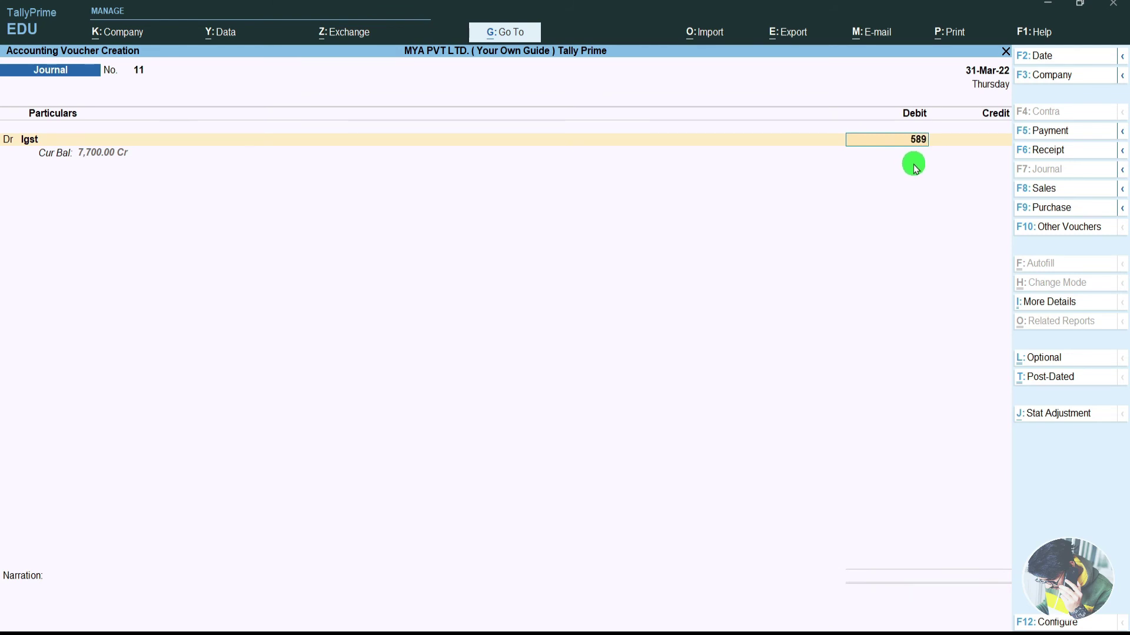
key("Return")
key("Return")
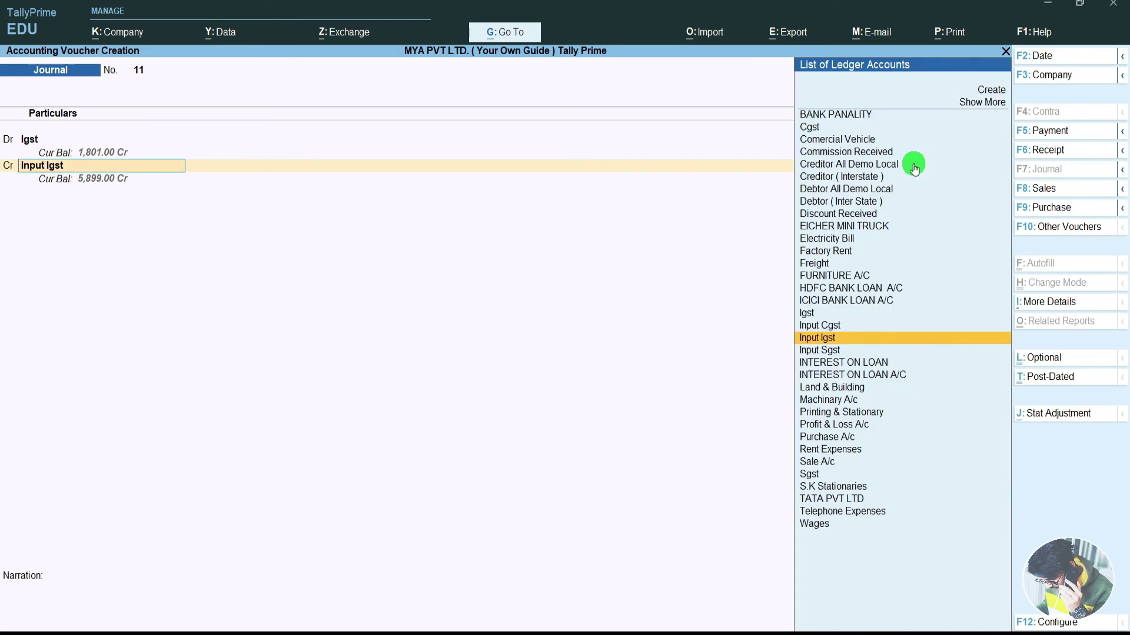
- Credit the Input Cgst ledger with 2,949.50 in the journal voucher
type("Cgs")
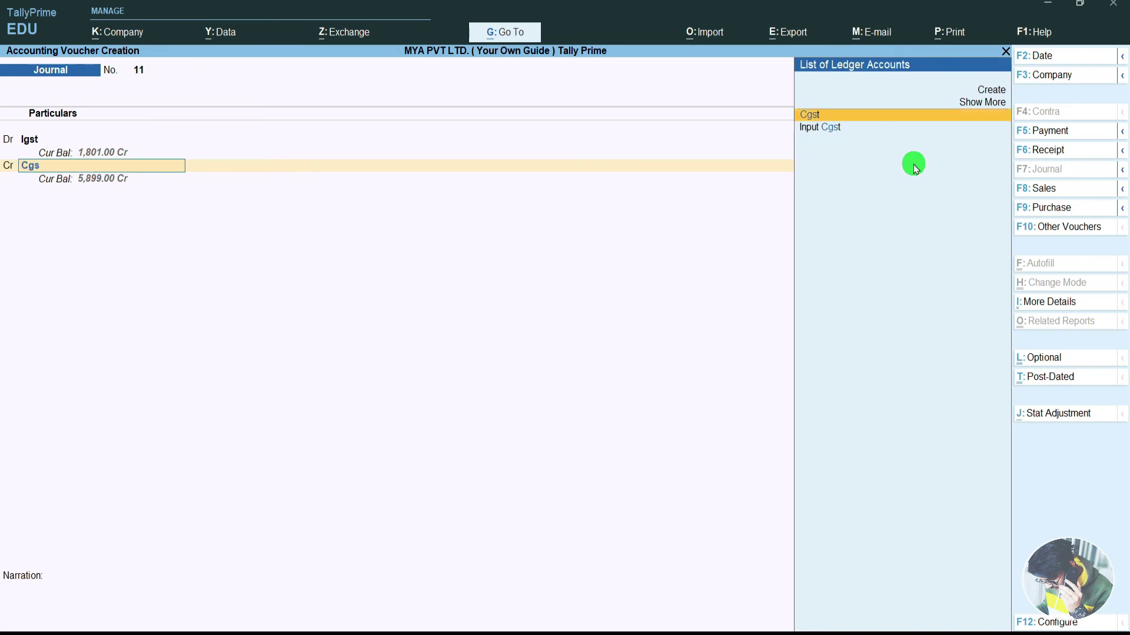
type("t")
key("Down")
key("Return")
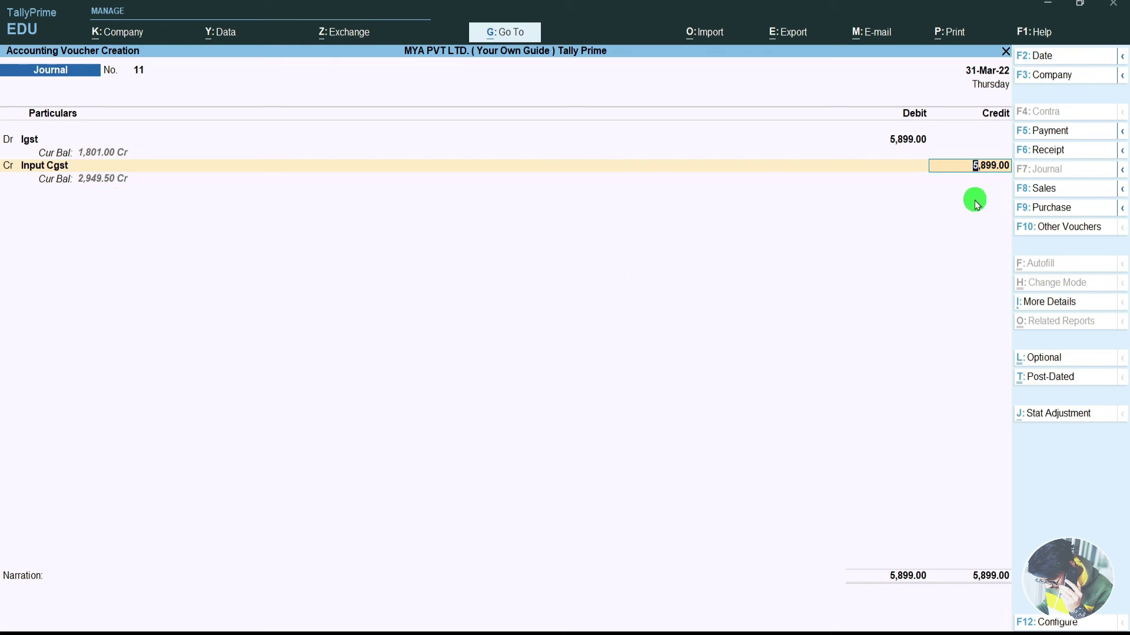
type("2")
type(".50")
key("Return")
key("Return")
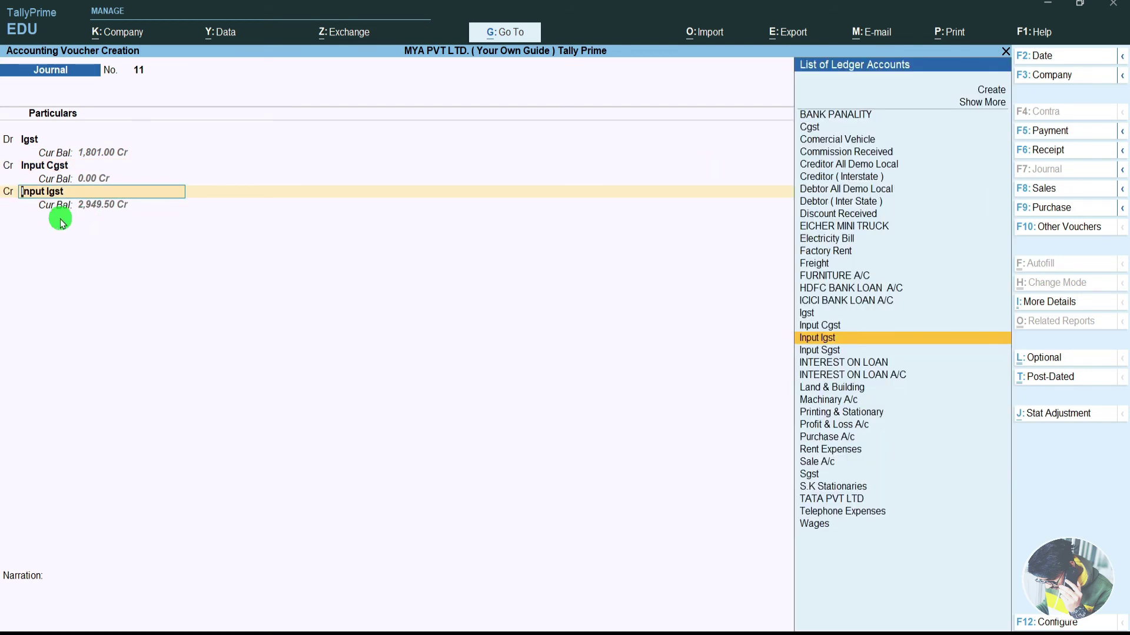
- Credit the Input Sgst ledger with 2,949.50 and save the journal voucher without a narration
type("Inpu")
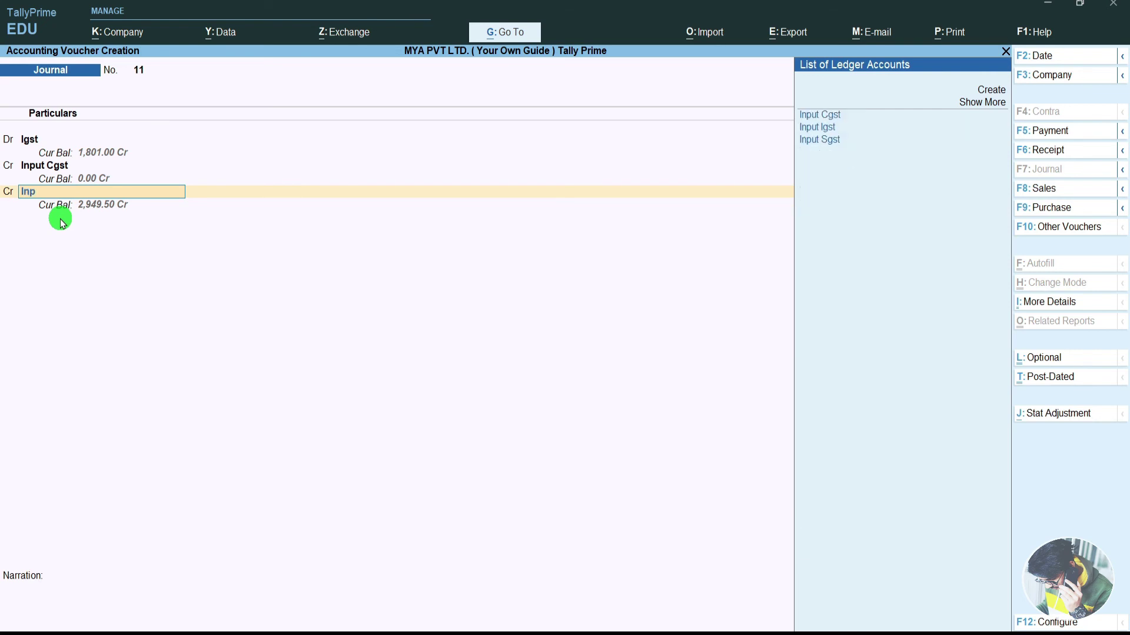
key("Down")
key("Down")
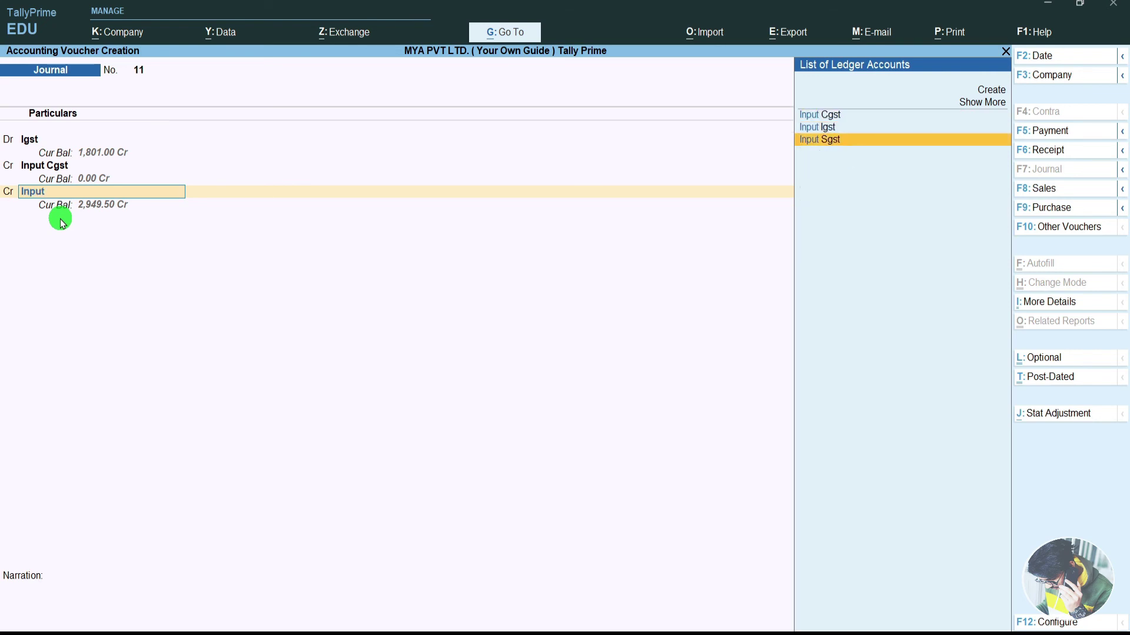
key("Return")
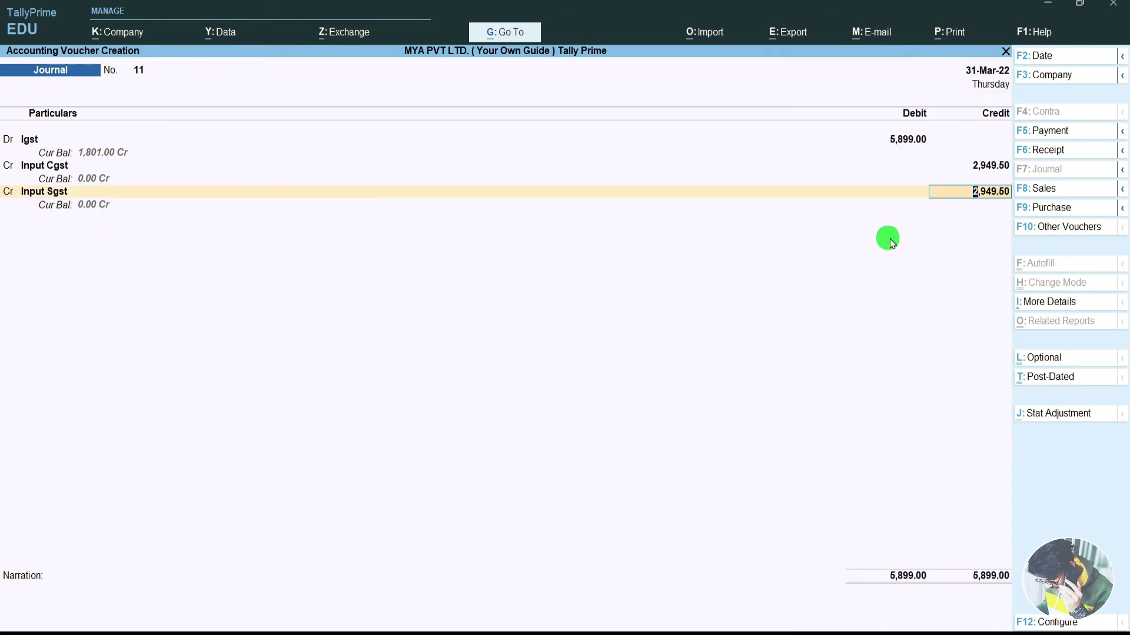
key("Return")
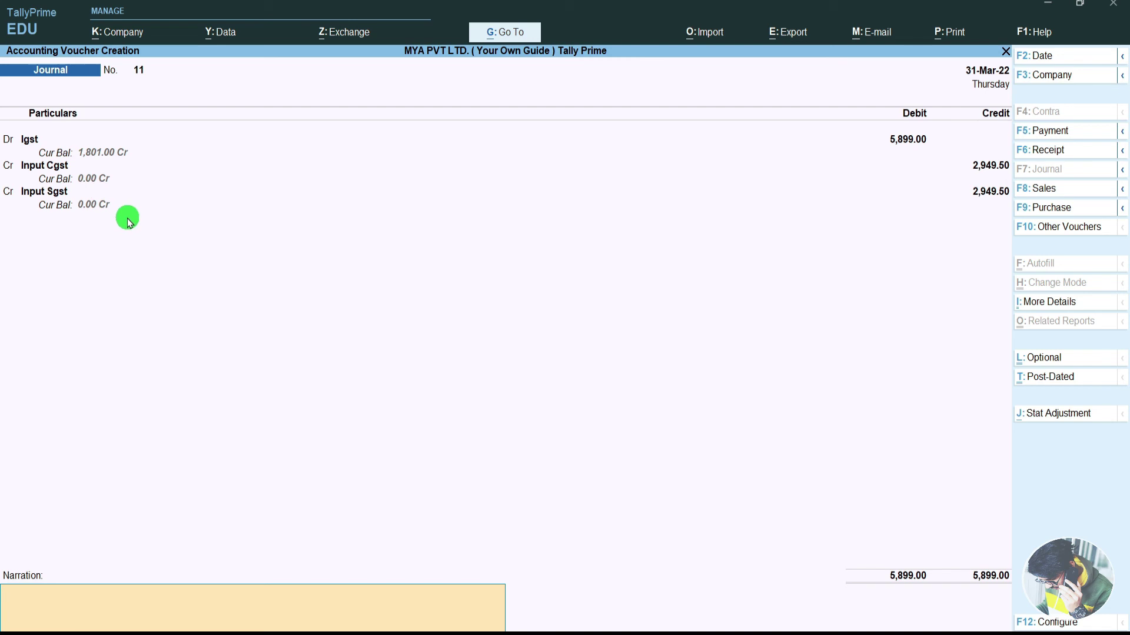
key("Return")
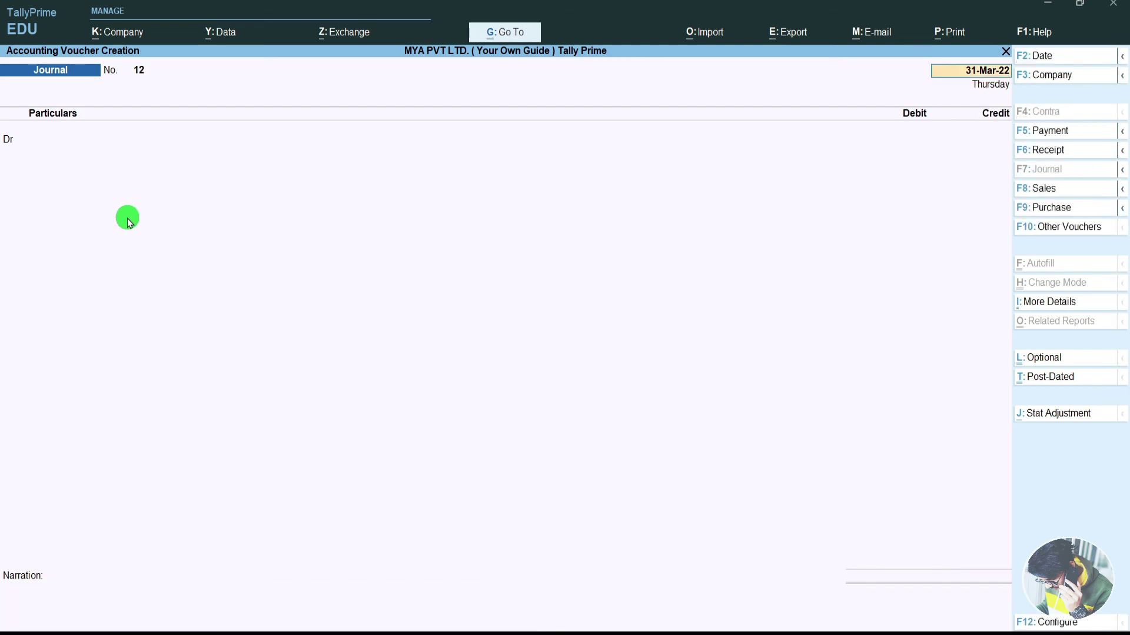
- Check the Duties & Taxes group under Current Liabilities in the Balance Sheet and return to the report
key("alt")
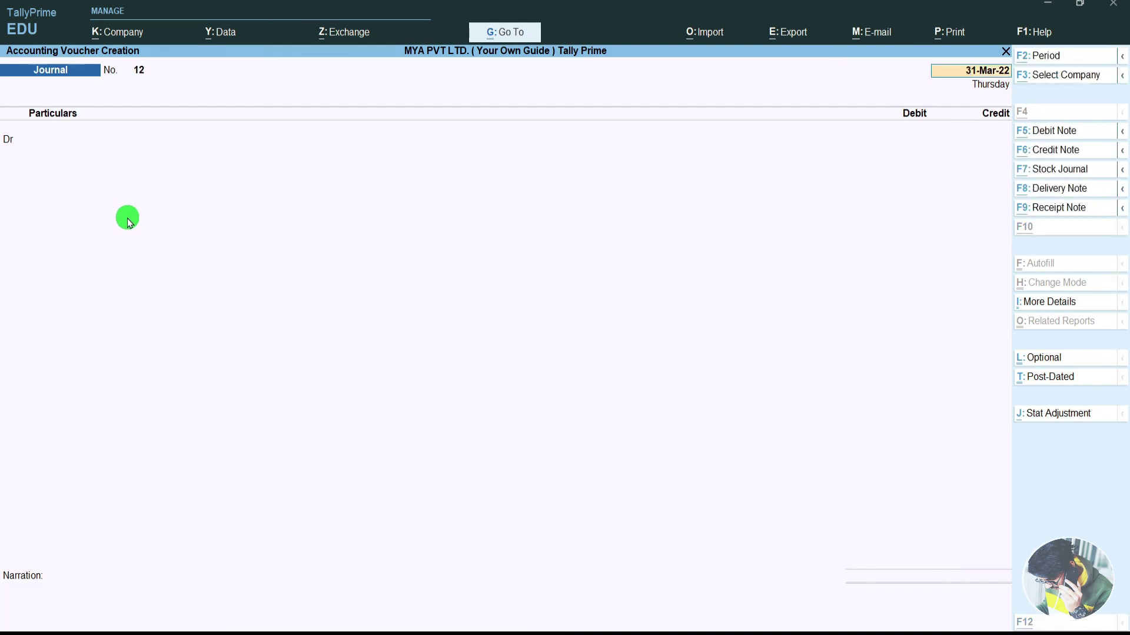
key("alt+g")
type("Bala")
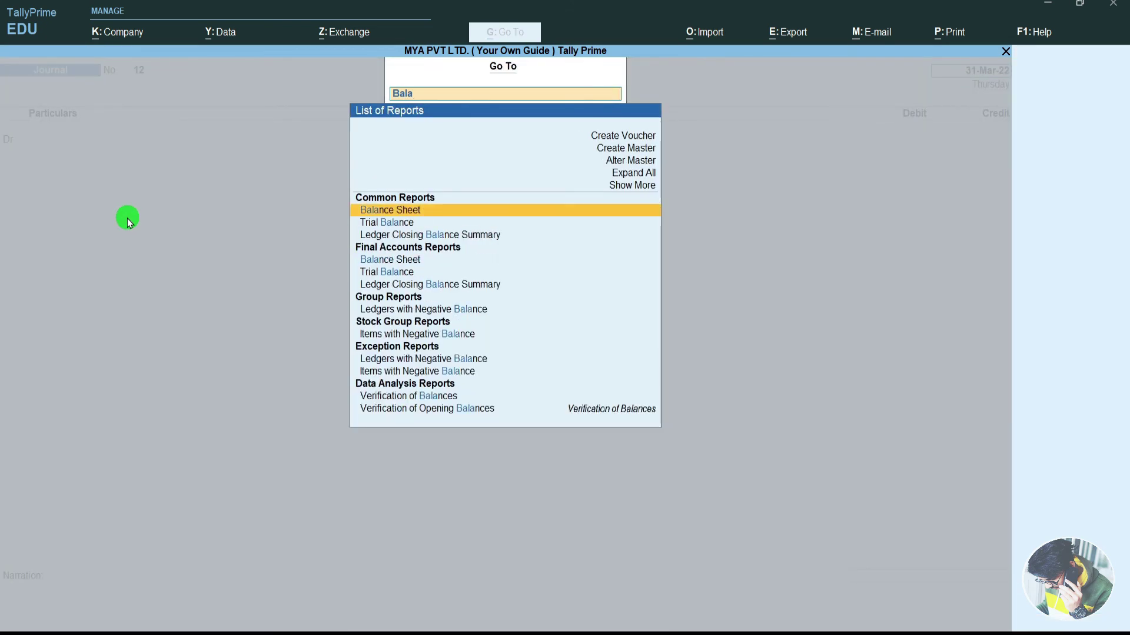
key("Return")
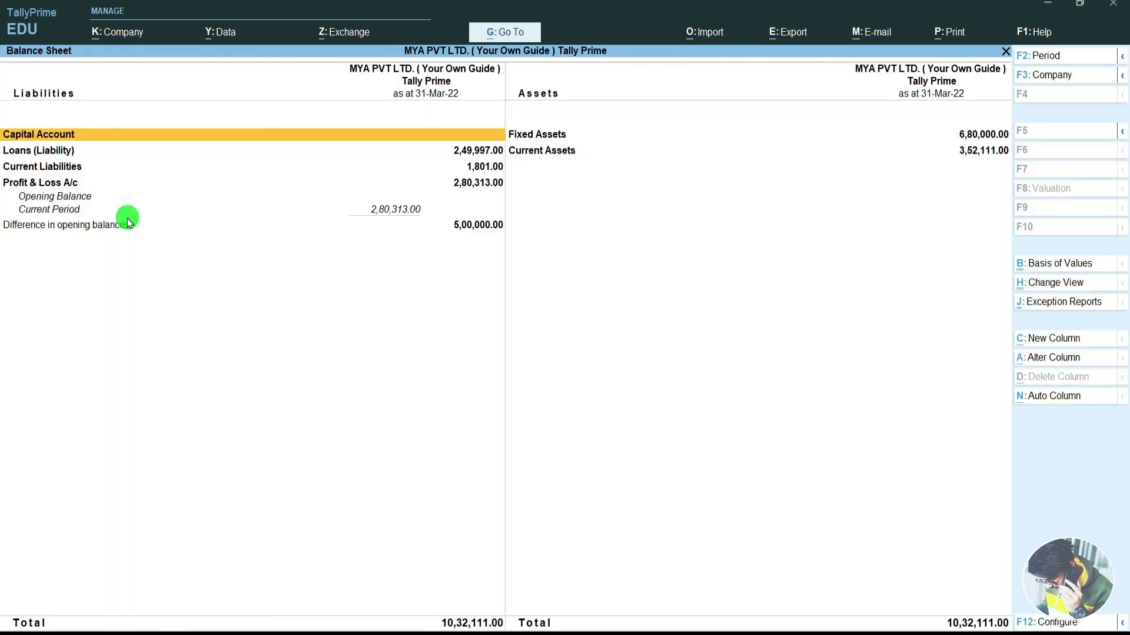
key("Down")
key("Down")
key("Return")
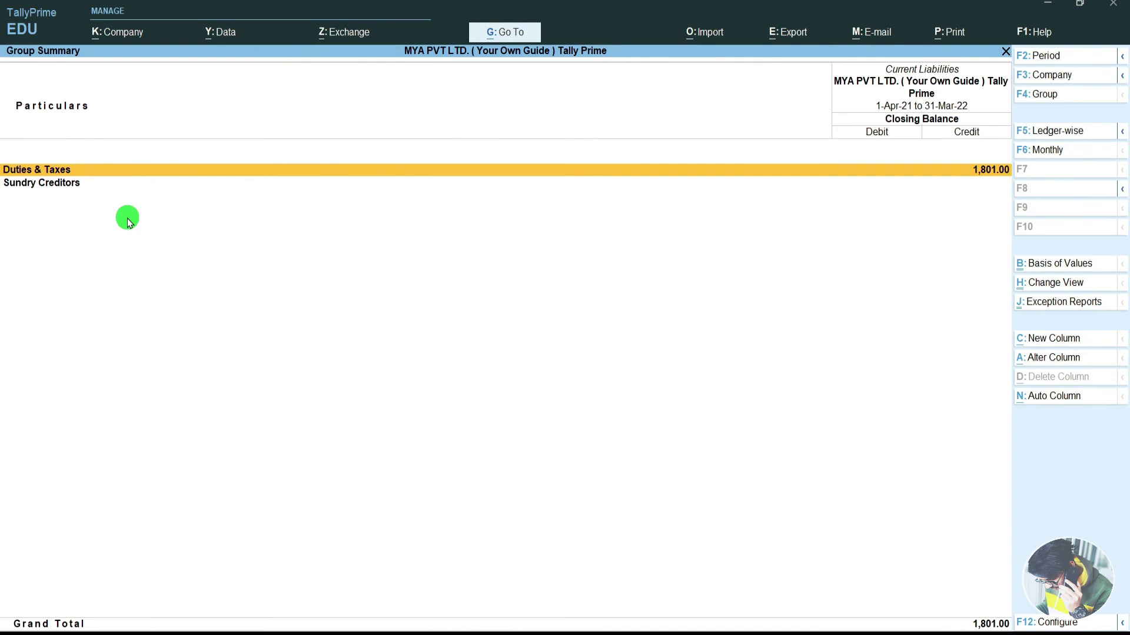
key("Return")
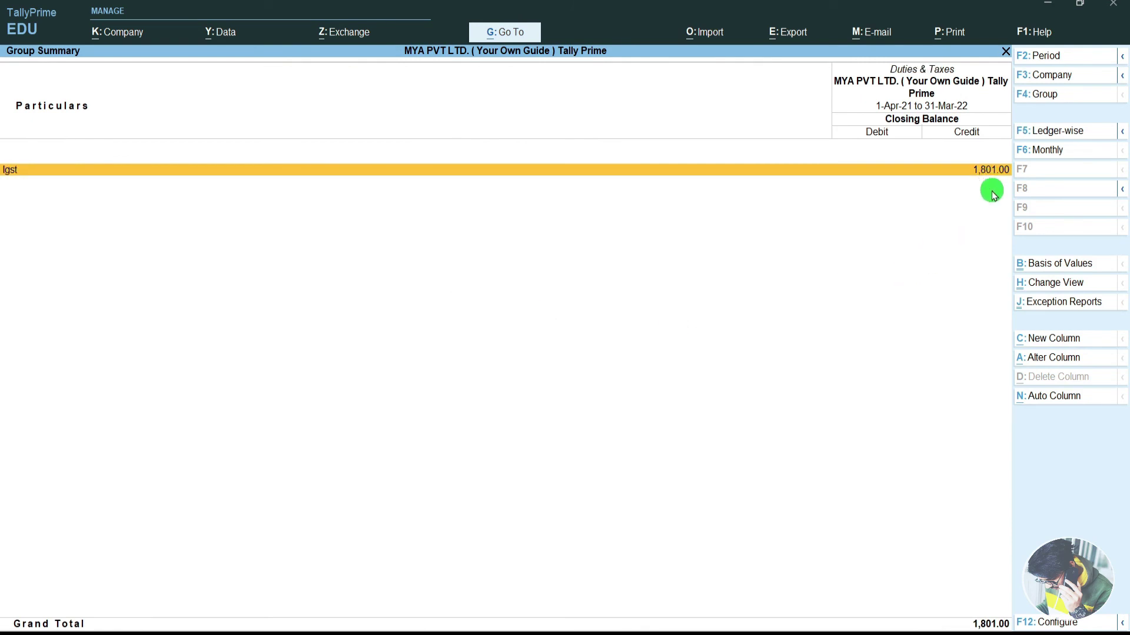
key("Escape")
key("Escape")
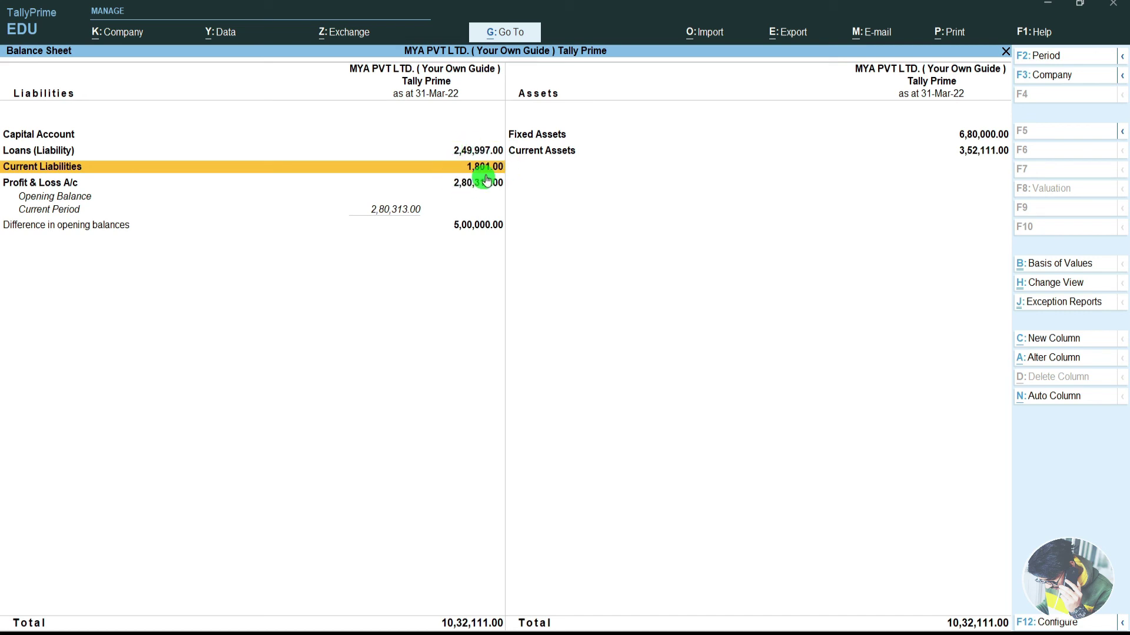
- Drill into Current Liabilities down to the Igst balance once more and go back to the Balance Sheet
left_click(494, 167)
left_click(494, 167)
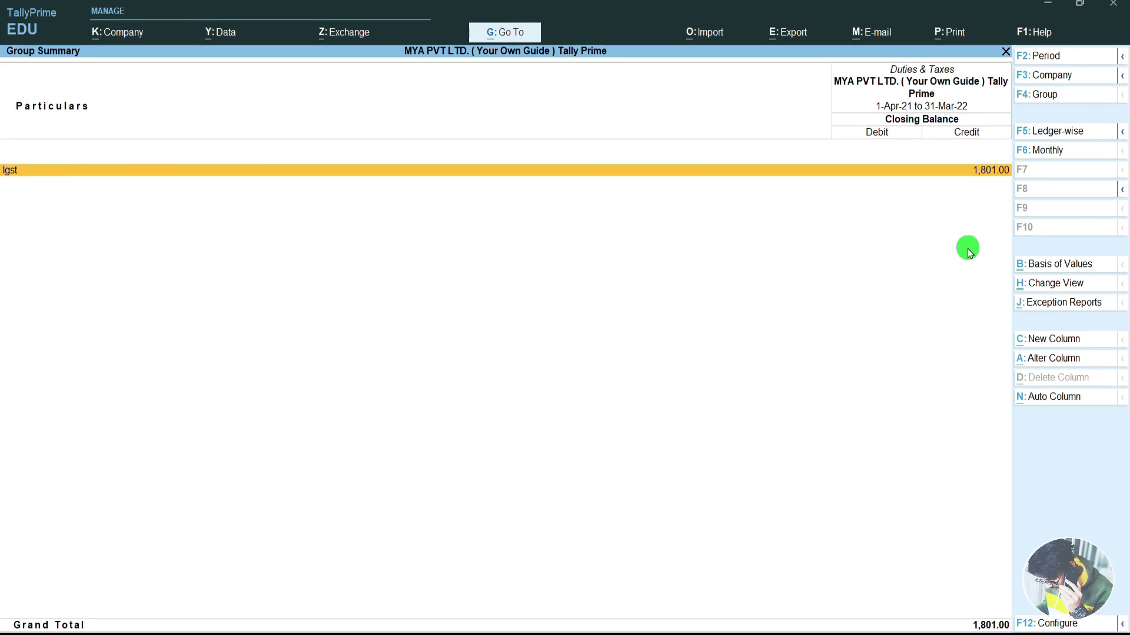
key("Escape")
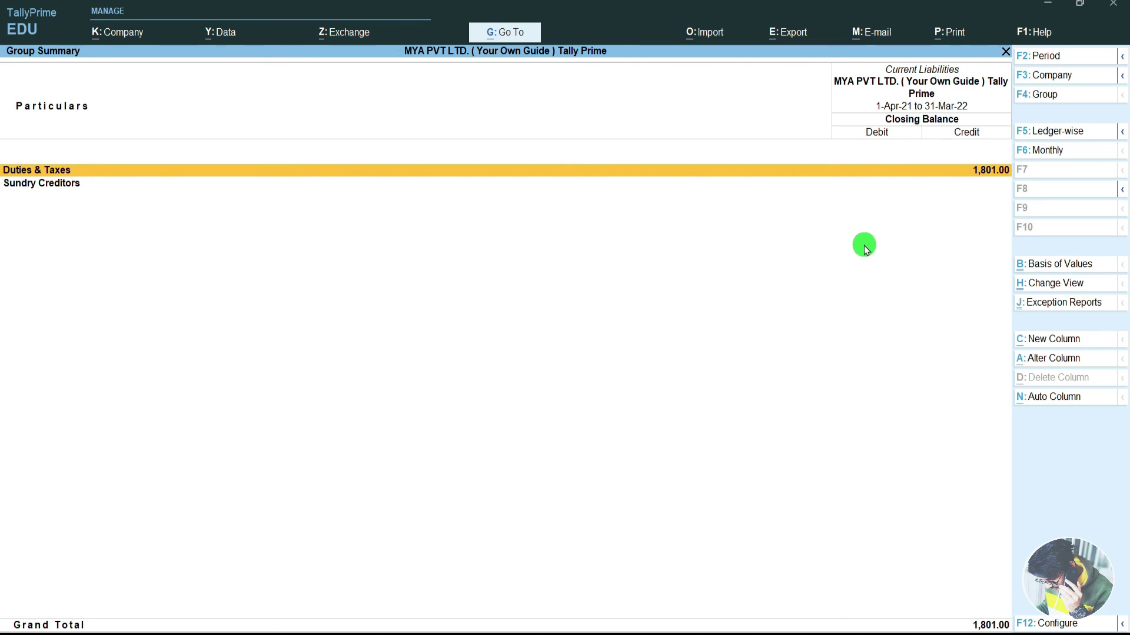
key("Escape")
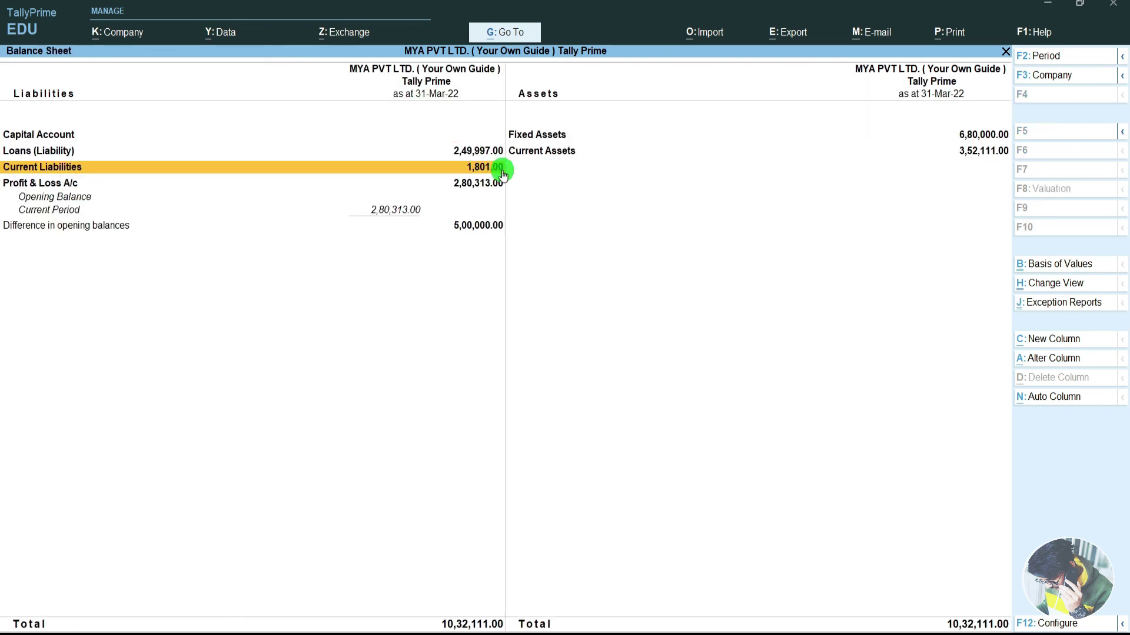
- Show the Balance Sheet in detailed form and inspect Duties & Taxes and its Igst ledger before returning
key("alt")
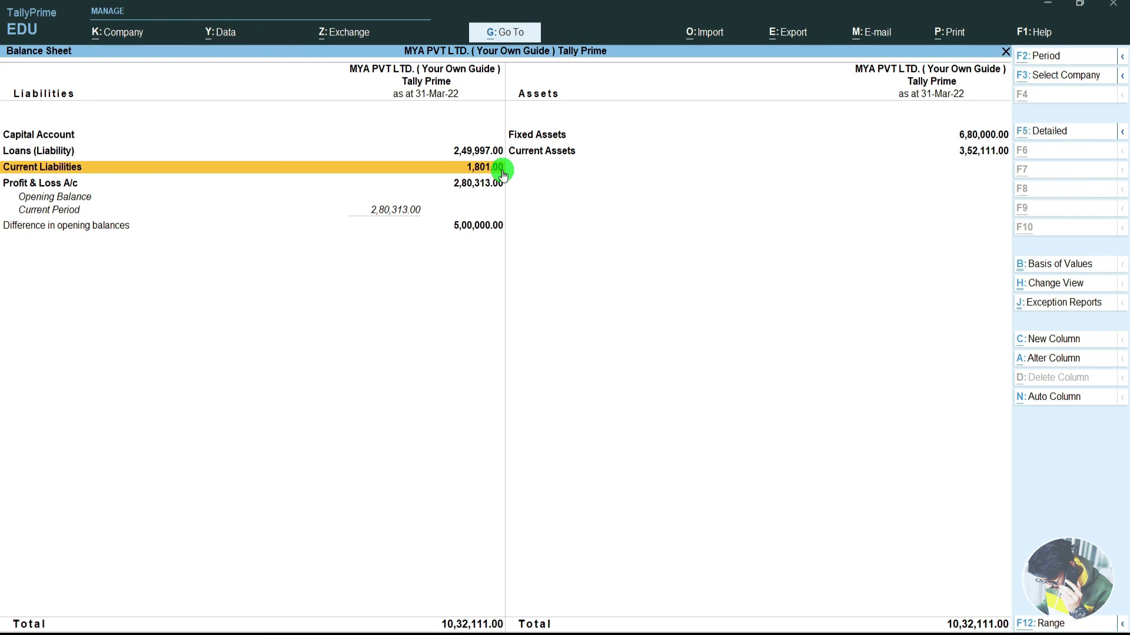
key("alt+F5")
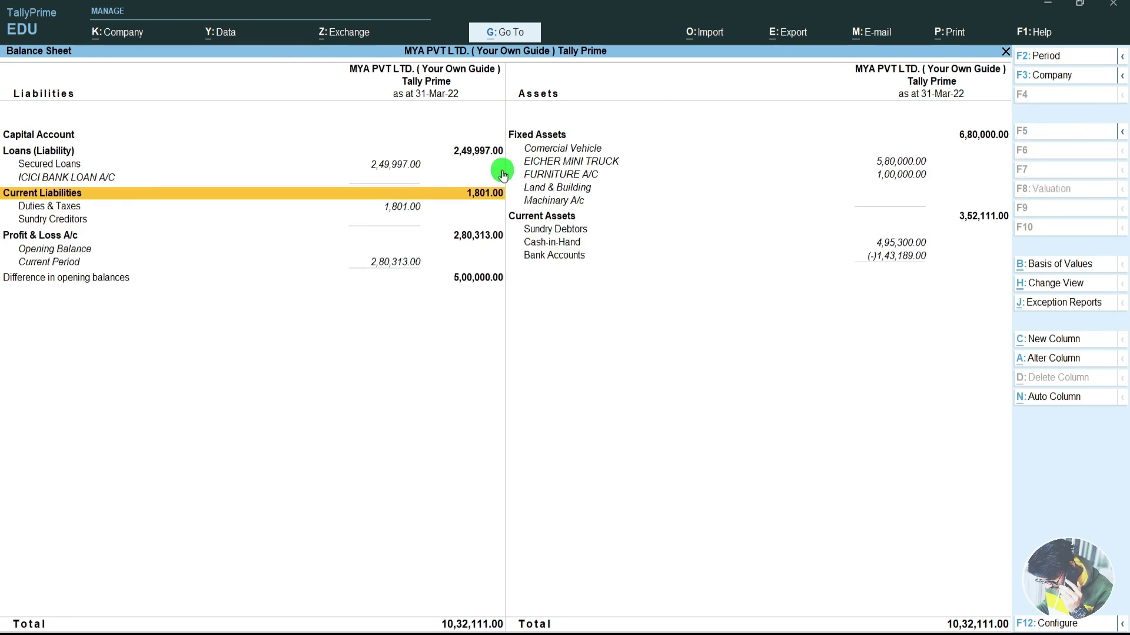
key("Down")
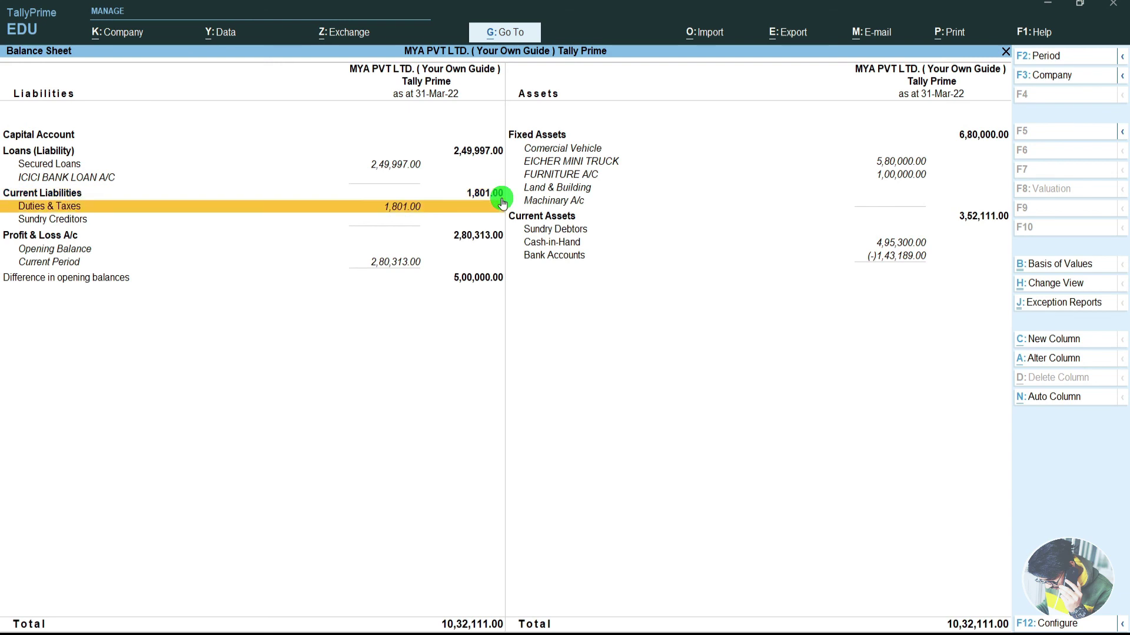
key("Return")
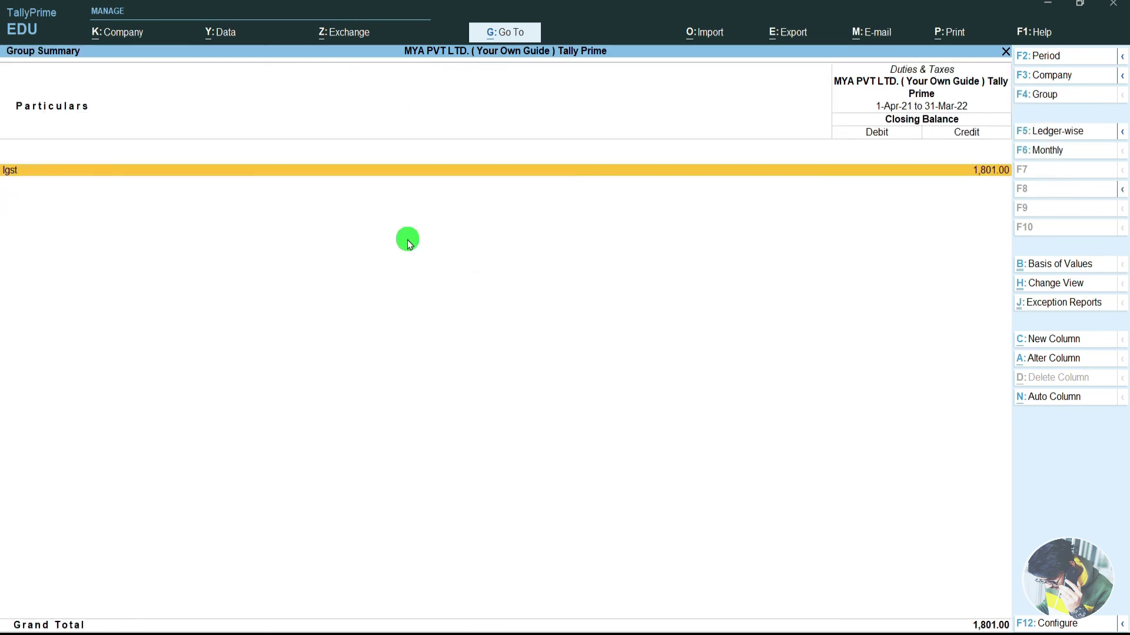
key("Return")
key("Escape")
key("Escape")
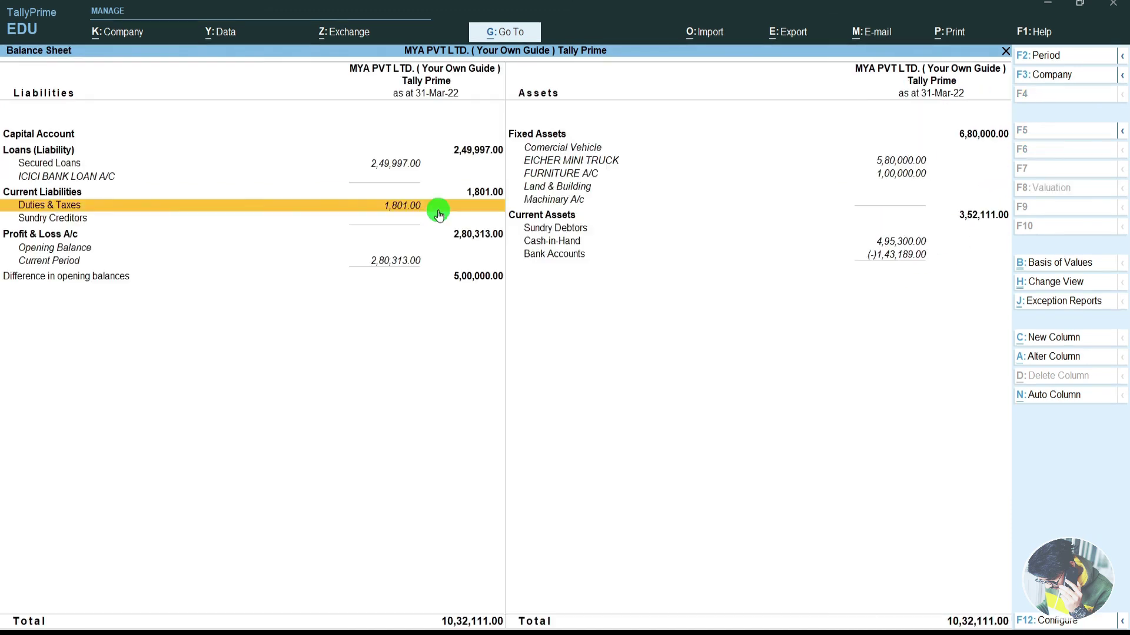